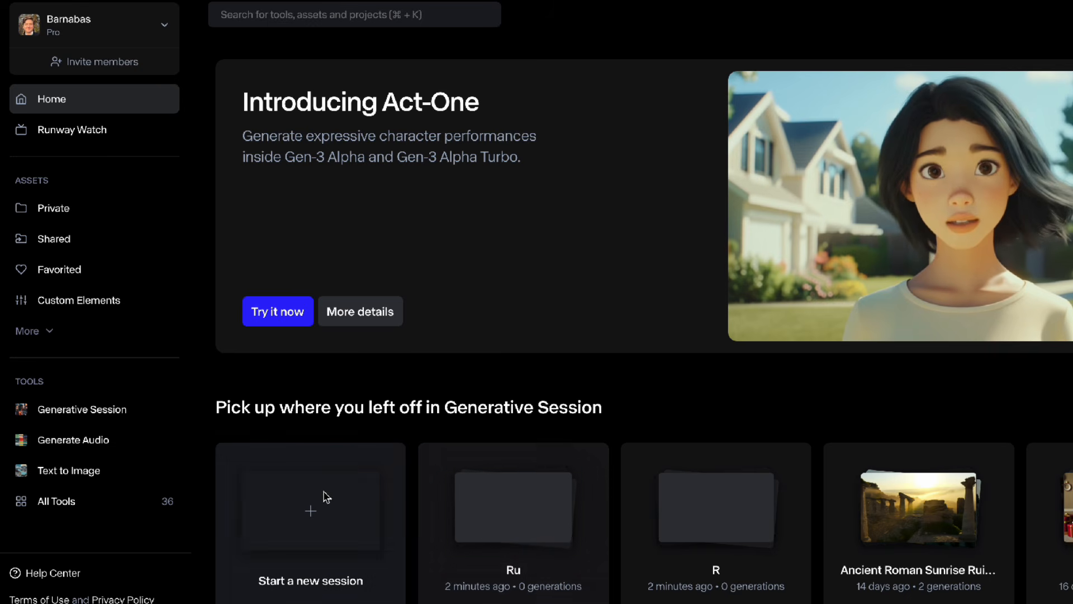
- Start a new generative session named Runway Gen-3 Effects Tutorial and open the model choices
scroll(374, 497, down, 2)
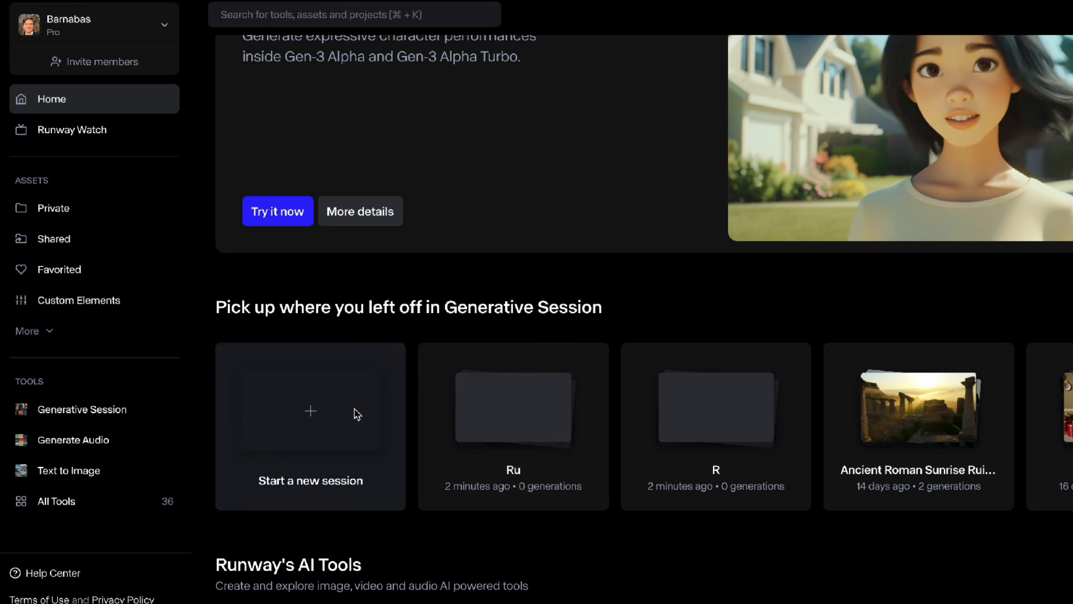
click(331, 414)
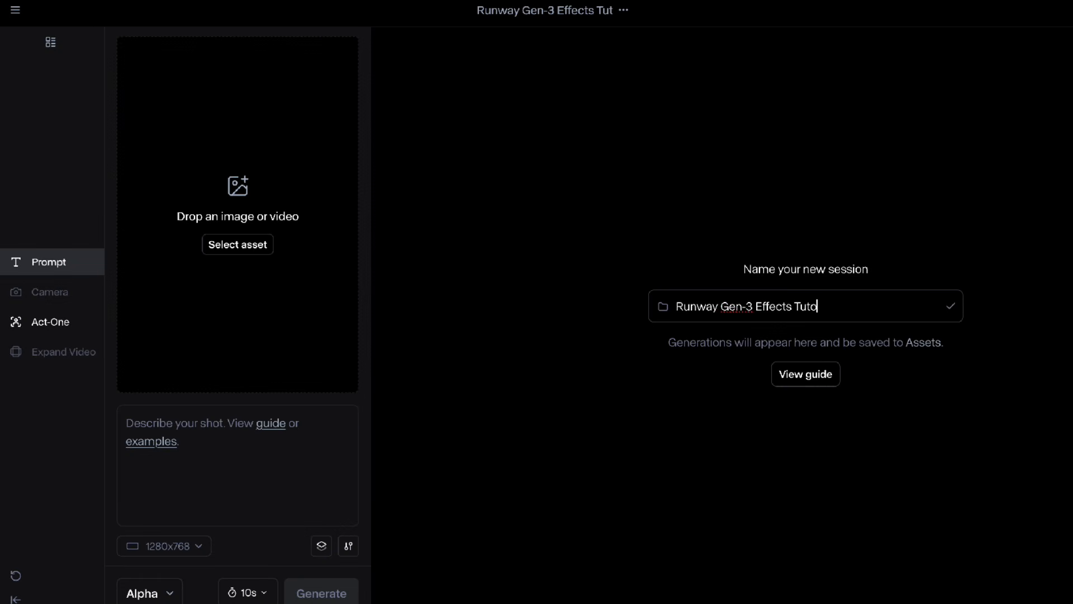
click(168, 594)
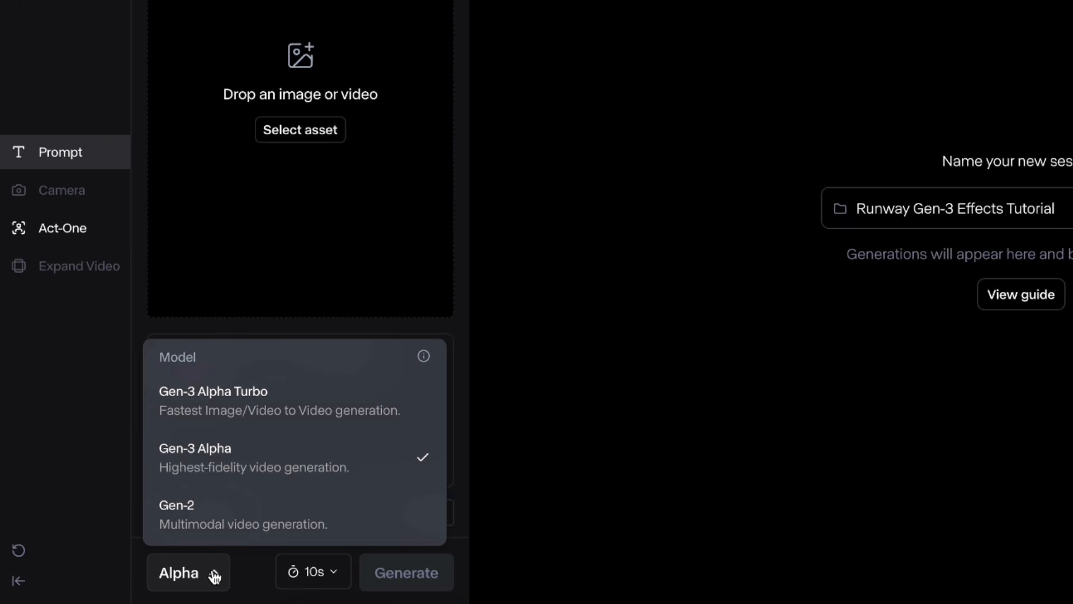
- Upload Jesus Assends 05.png from the 01 Jesus Assends folder as the video's first frame
click(361, 230)
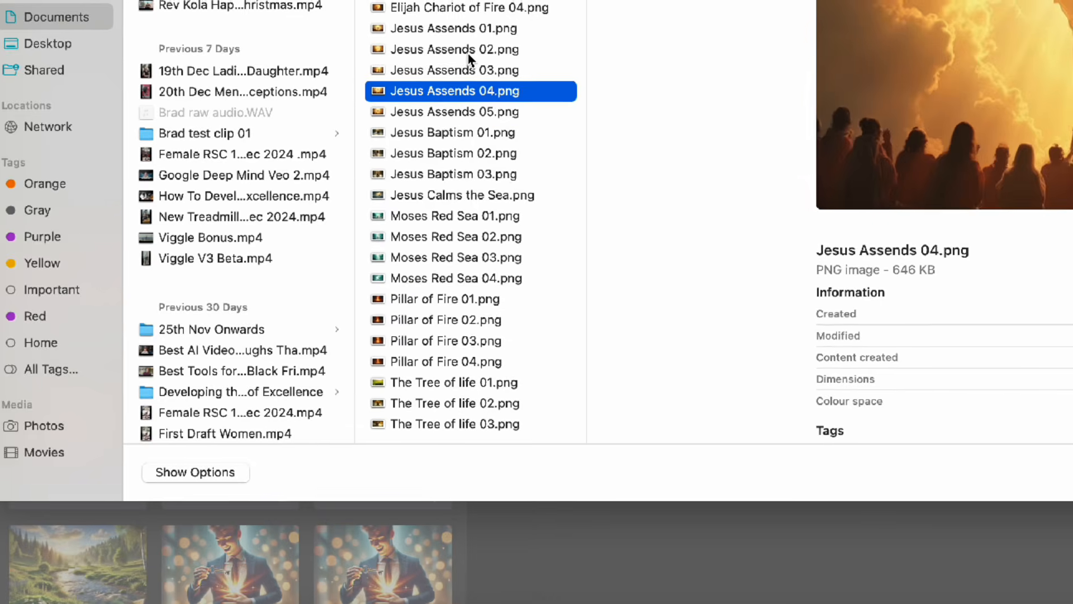
key(Down)
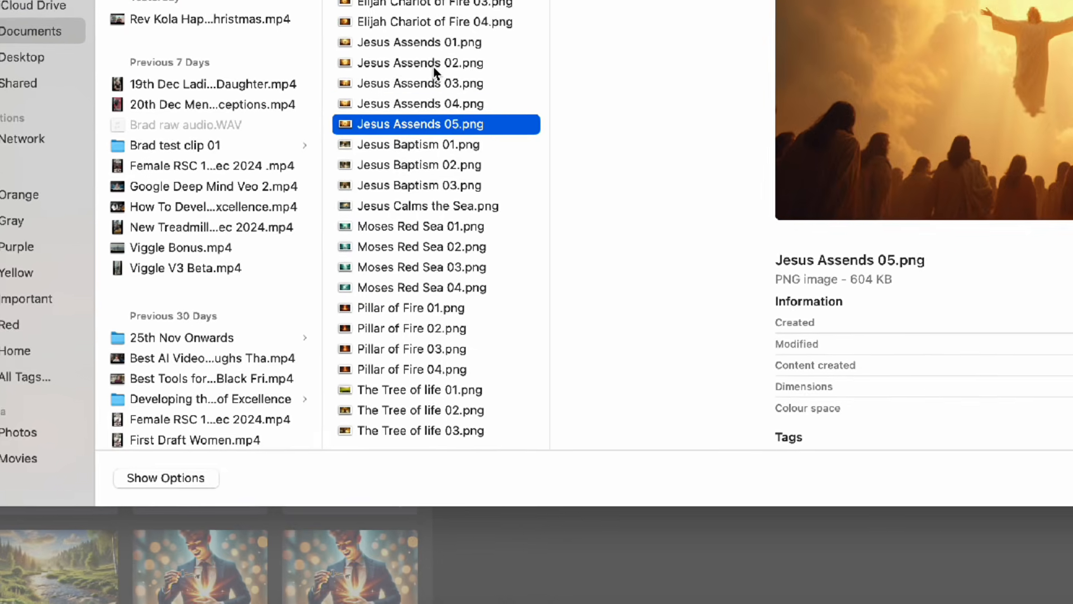
key(Up)
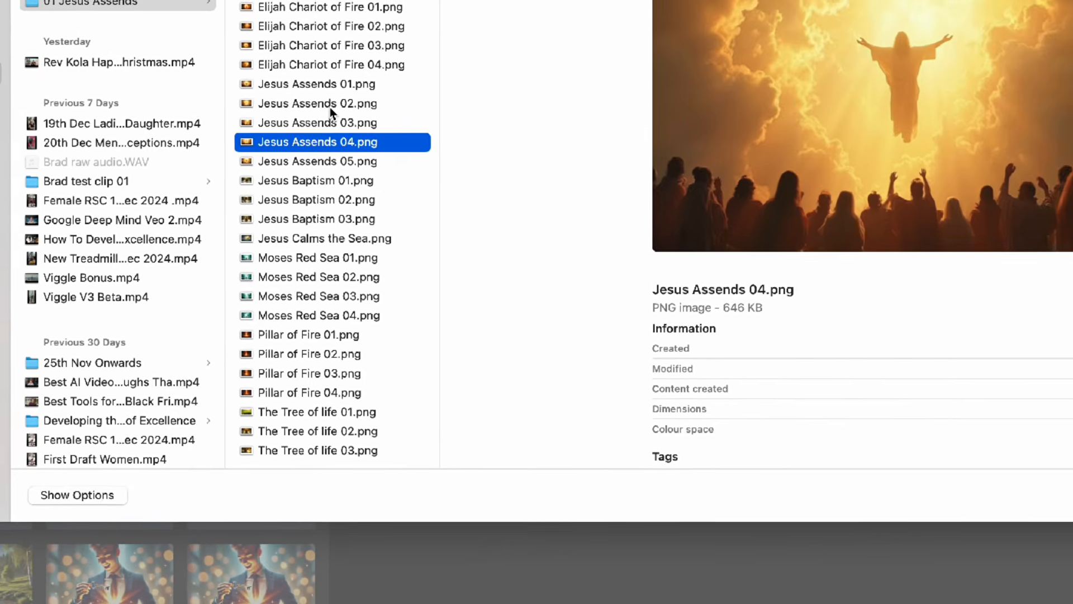
key(Down)
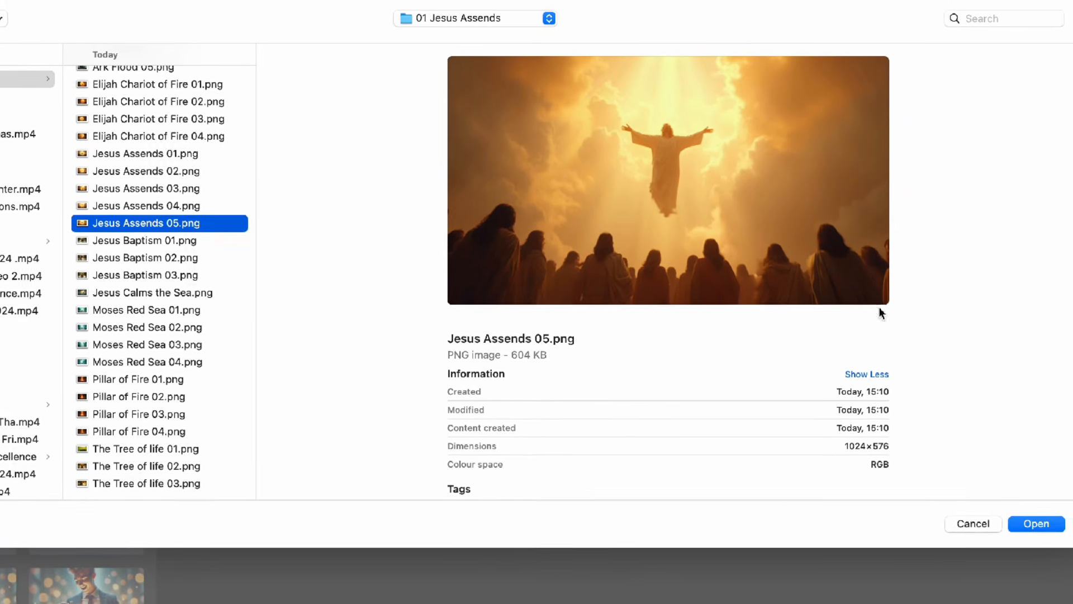
click(1029, 524)
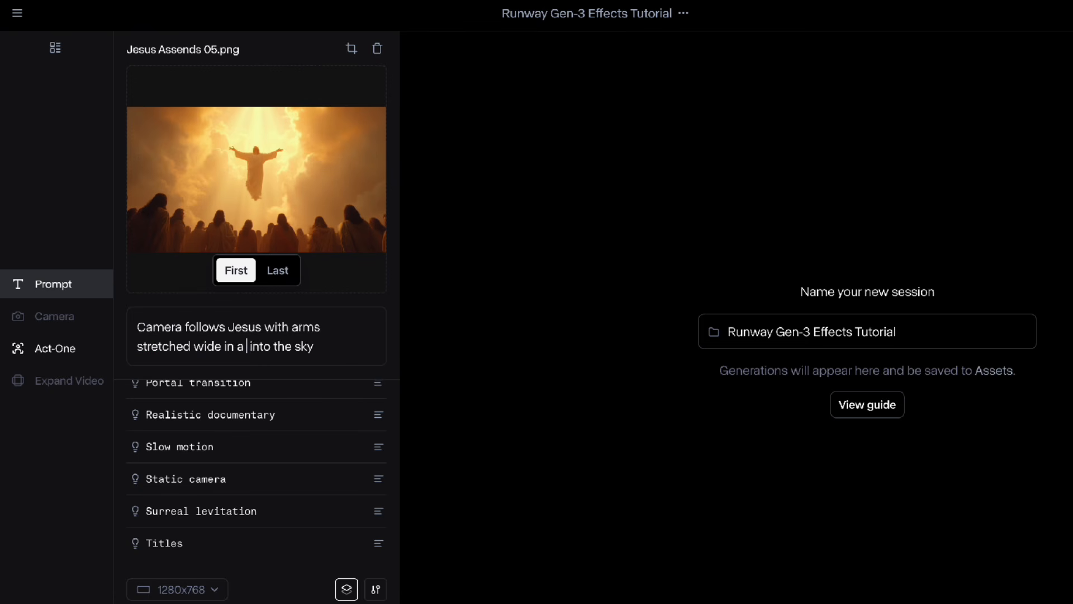
- Complete the prompt as "Camera follows Jesus with arms stretched wide in a white rob into the sky" and generate the 10-second video
text(ite rob)
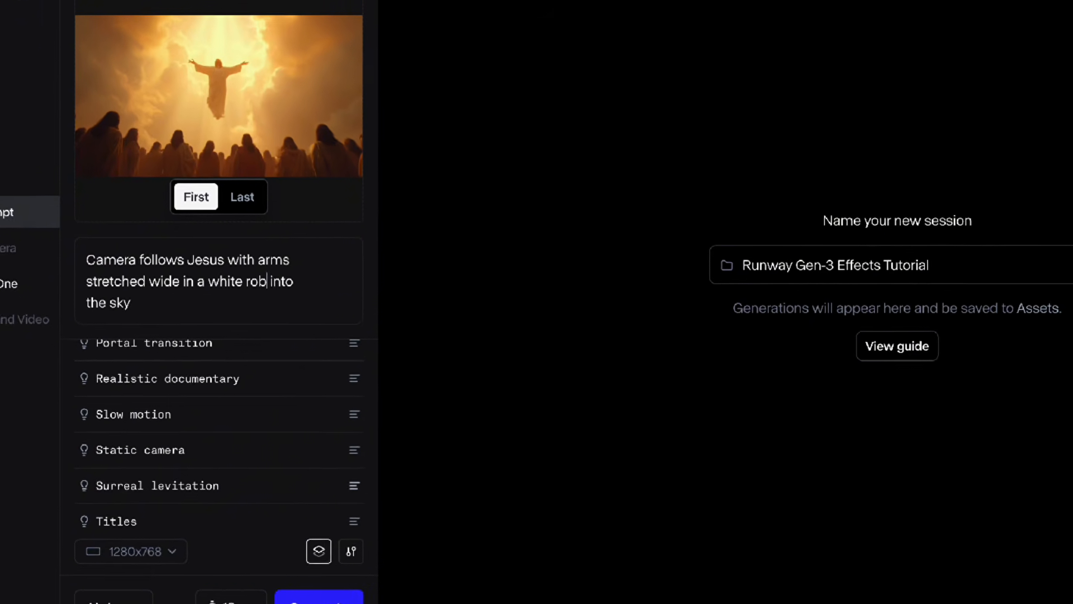
click(308, 598)
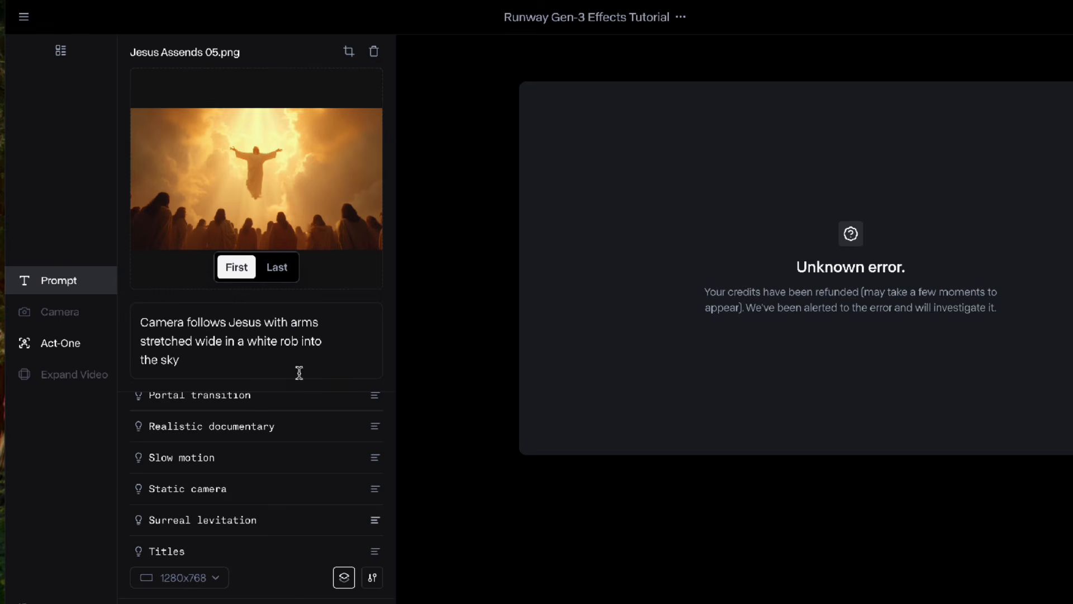
- Replace the first-frame image with Jesus Assends 02.png and generate the video again with the same prompt
click(373, 52)
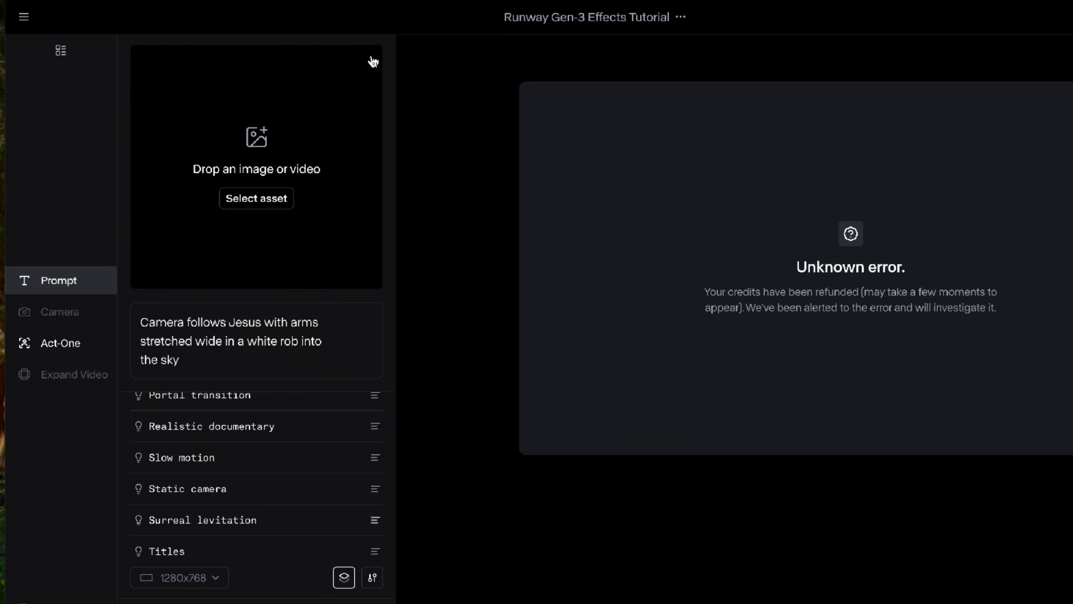
click(259, 198)
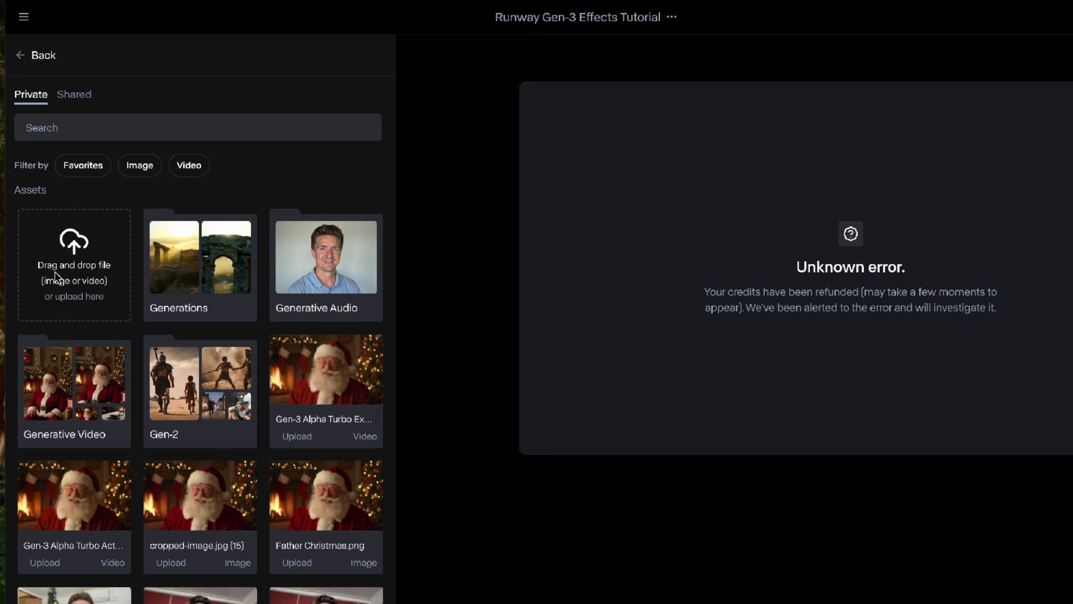
click(79, 251)
click(375, 140)
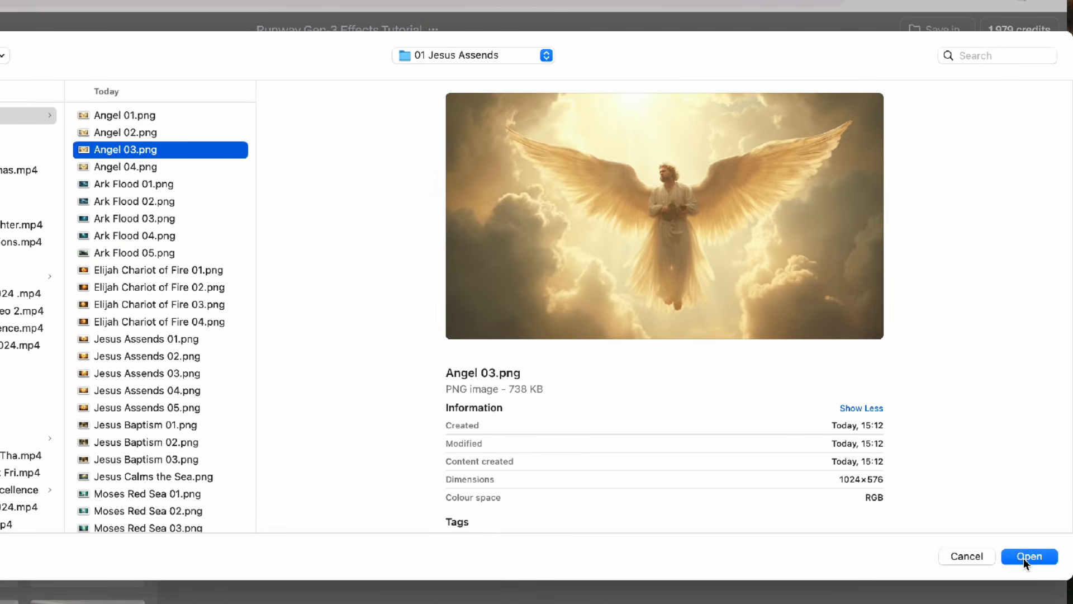
click(1024, 557)
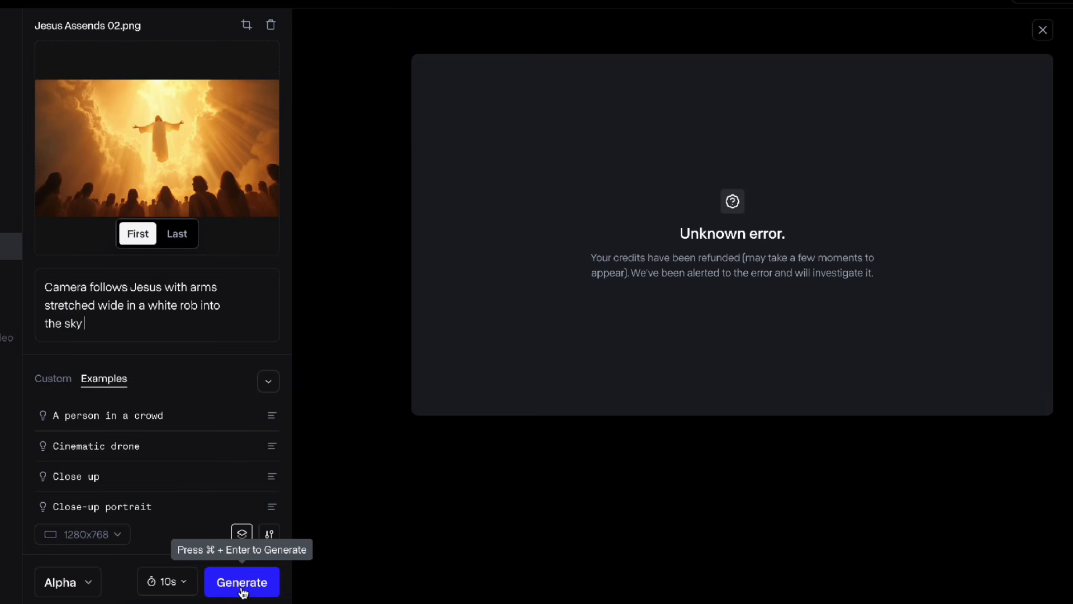
click(181, 331)
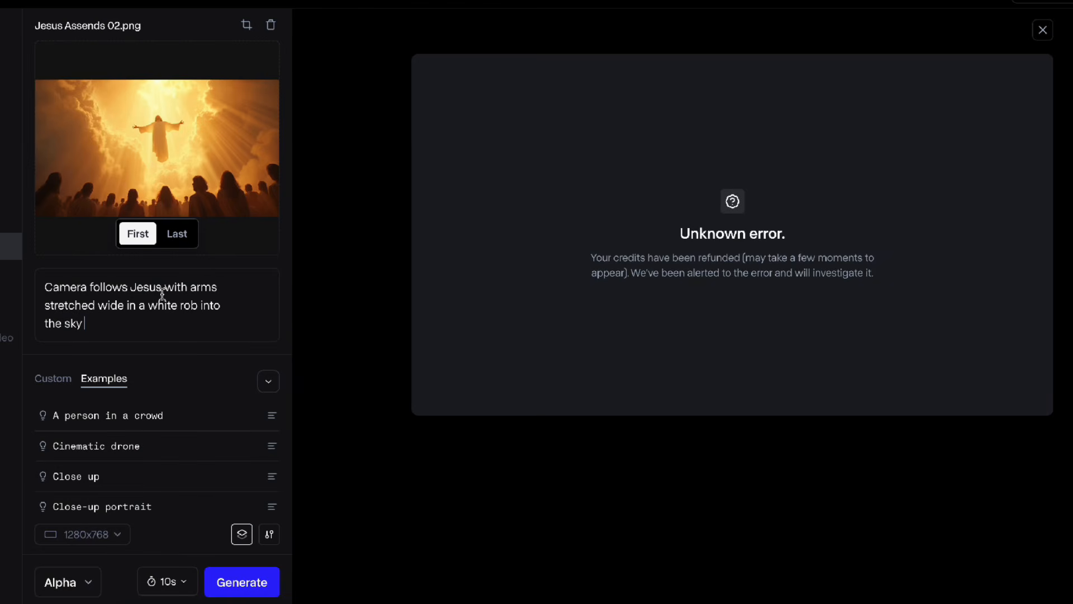
click(239, 581)
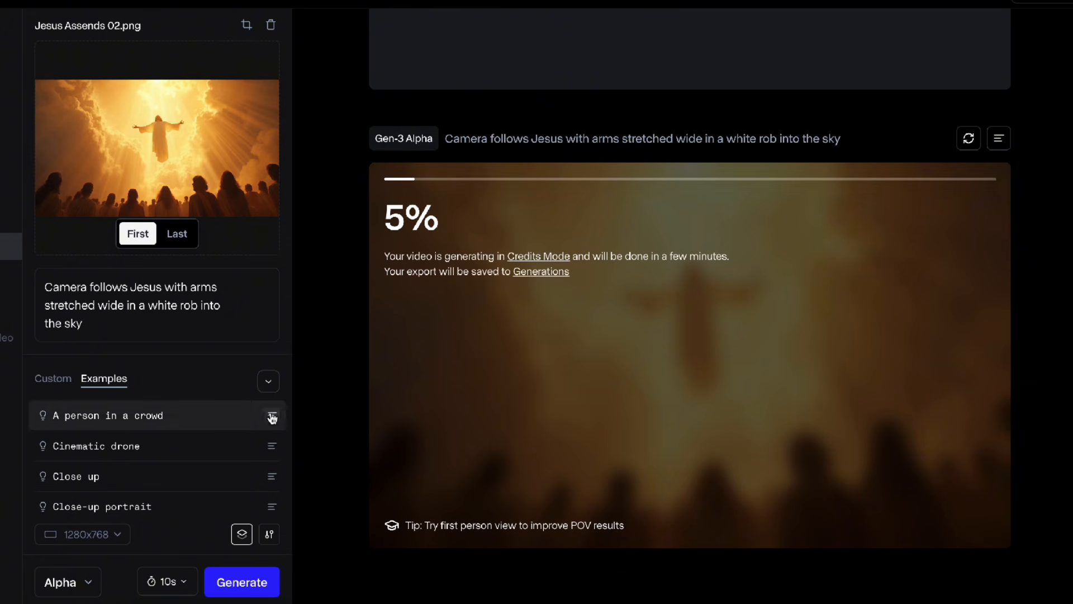
- Remove the Jesus image and upload Angel 03.png as the new first frame
click(272, 26)
click(163, 166)
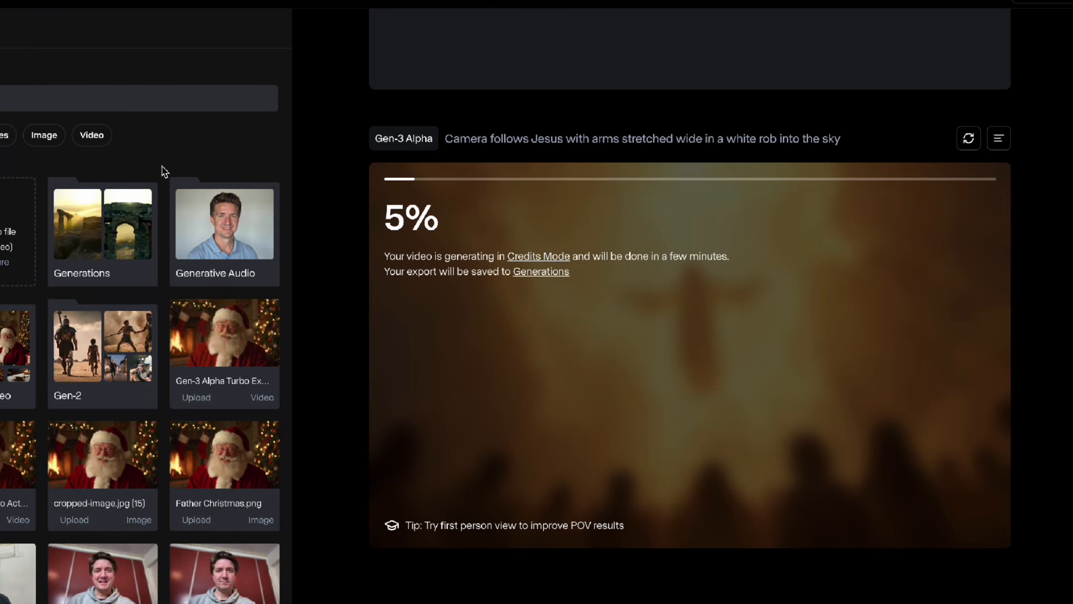
click(6, 262)
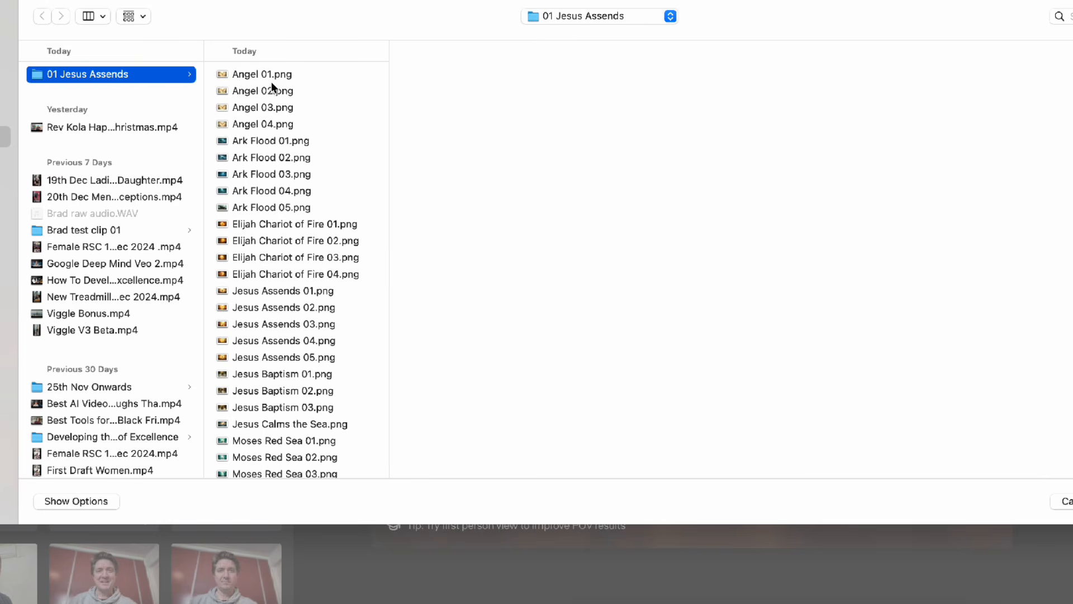
click(263, 106)
click(267, 124)
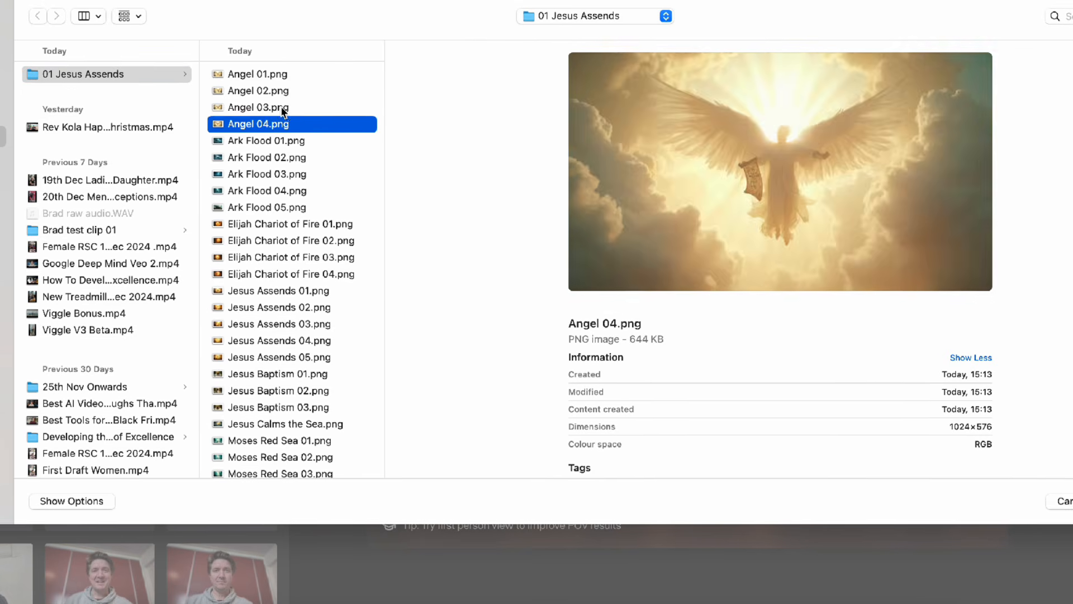
click(279, 109)
click(1060, 500)
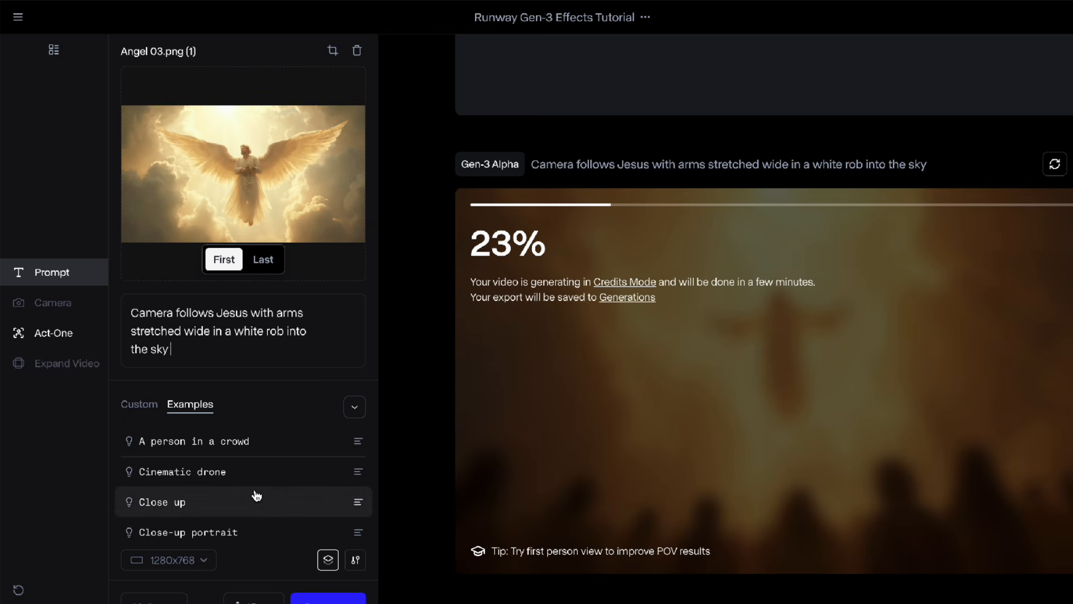
- Apply the Dynamic motion example prompt, add "angel descends from the sky top" after "unsharp edges," and generate the angel video
scroll(254, 494, down, 5)
scroll(257, 495, down, 4)
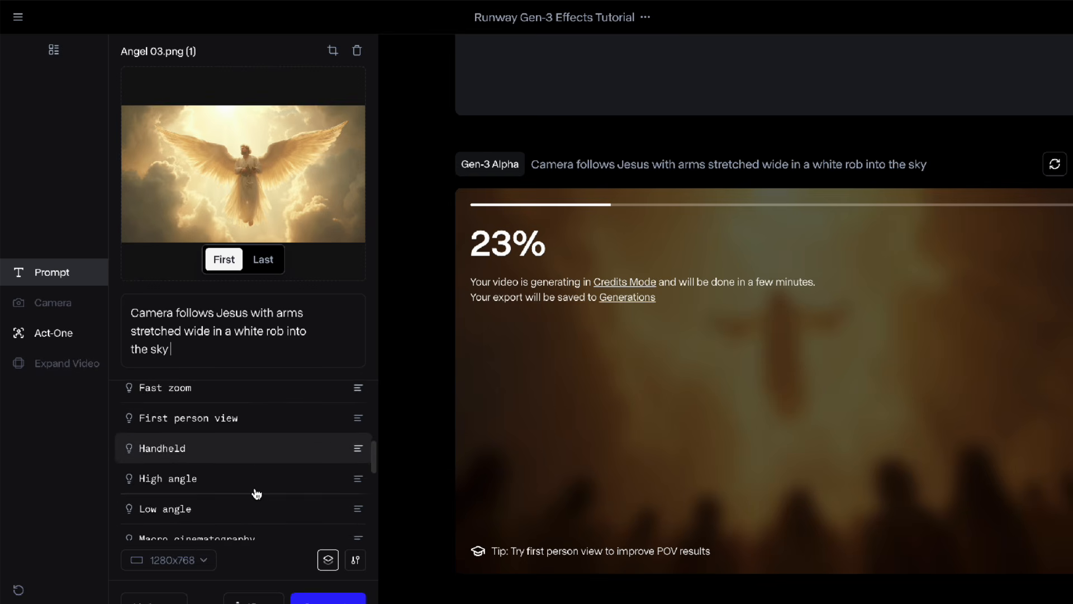
scroll(256, 494, up, 6)
click(256, 489)
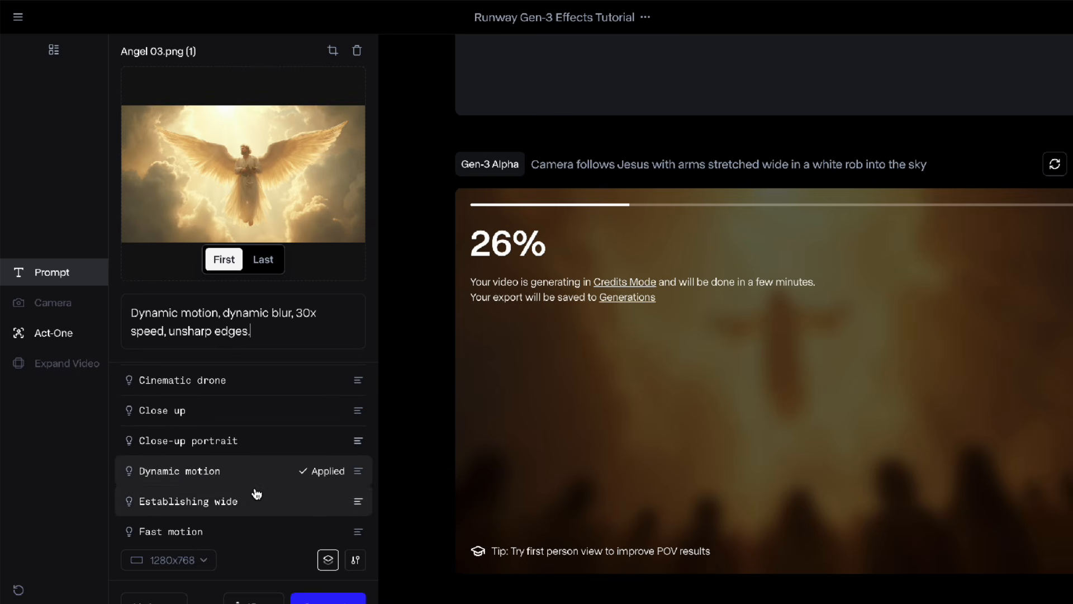
click(262, 335)
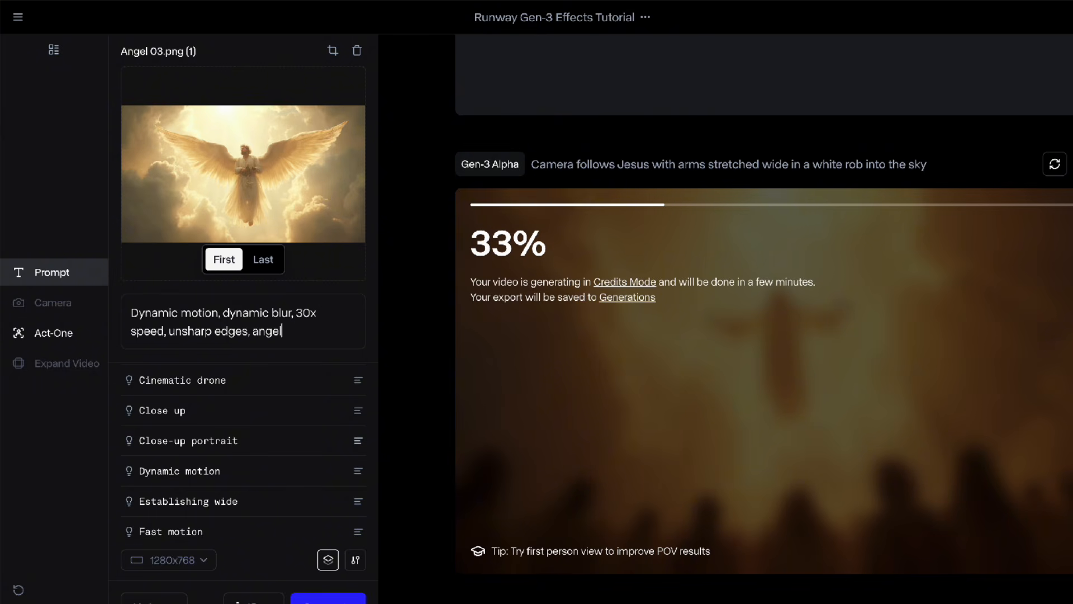
text(angel descends from the sky top)
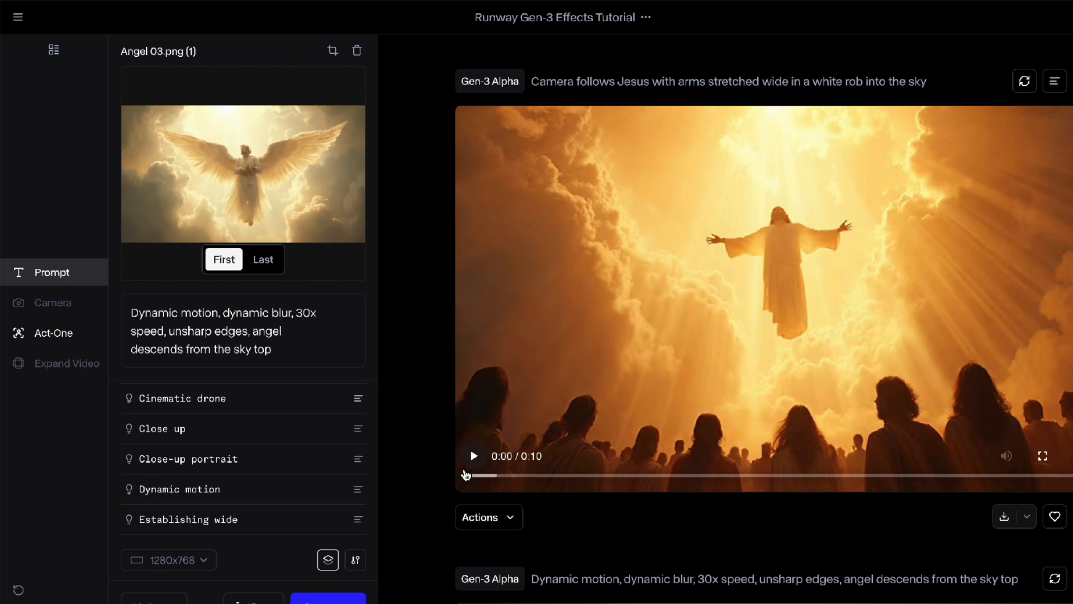
- Play the generated Jesus ascension video and review the angel generation below it
click(475, 459)
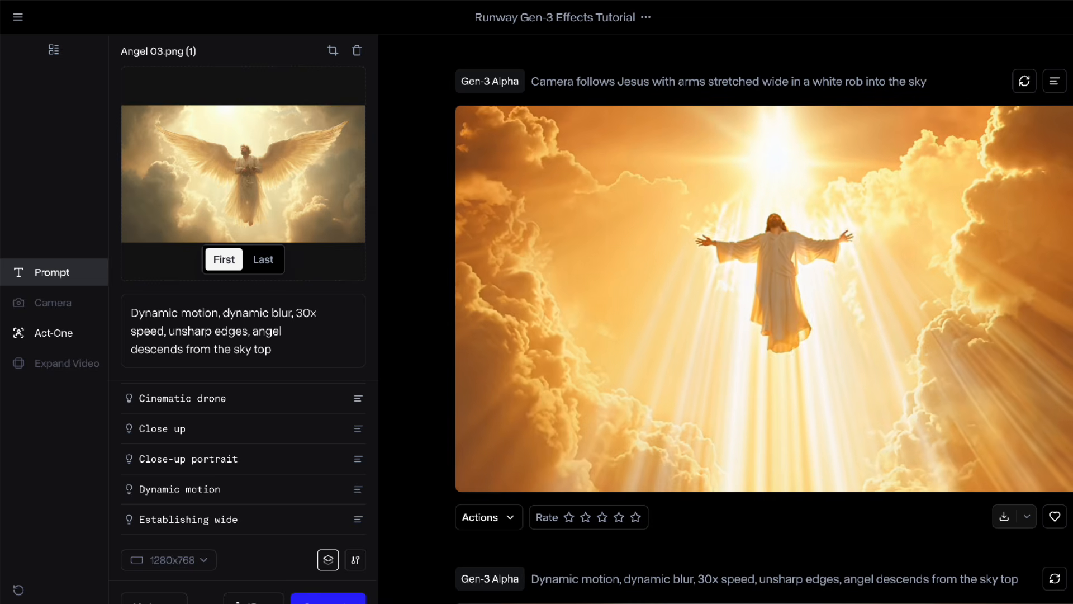
scroll(764, 318, down, 2)
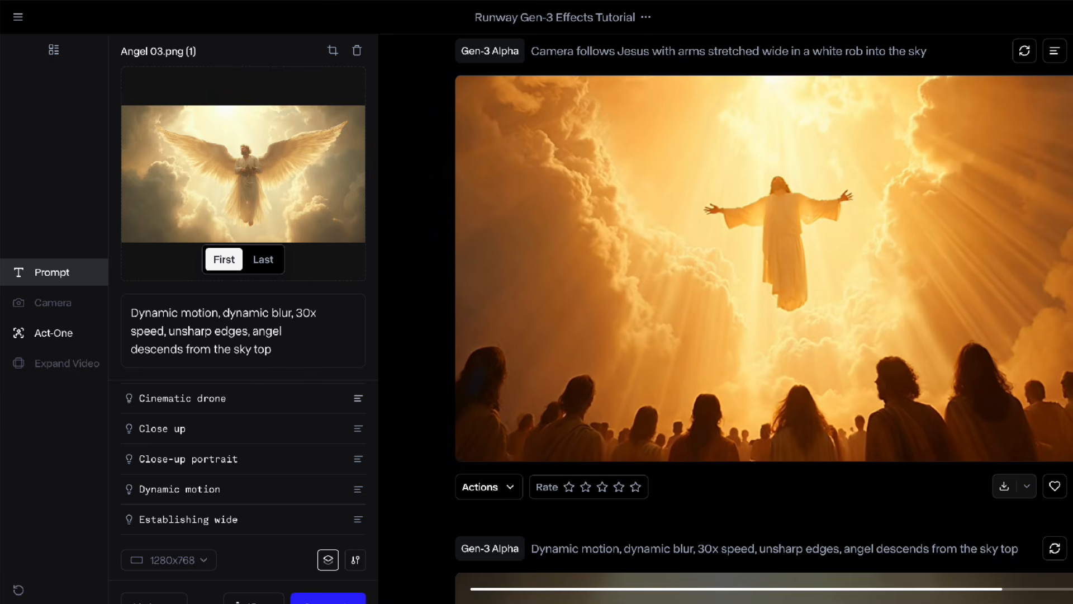
scroll(764, 319, down, 6)
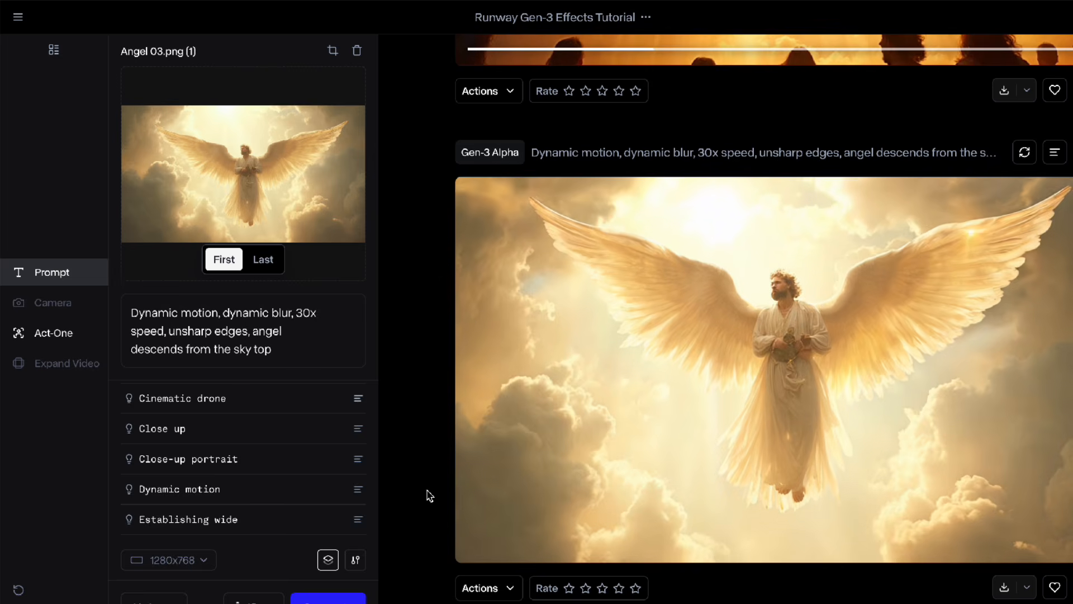
- Extend the prompt with ", he gazes down towards earth and prepares his feet to land in a standing position." and generate another angel video
text(, he gazes down towards earth and prepares his feet to land in a st)
text(andin)
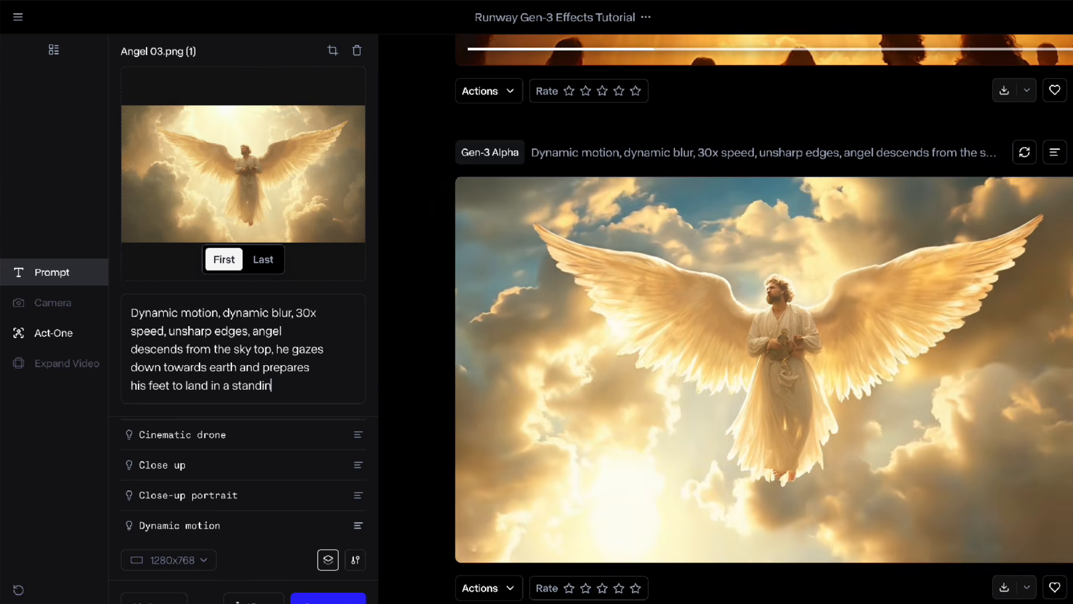
text(g position)
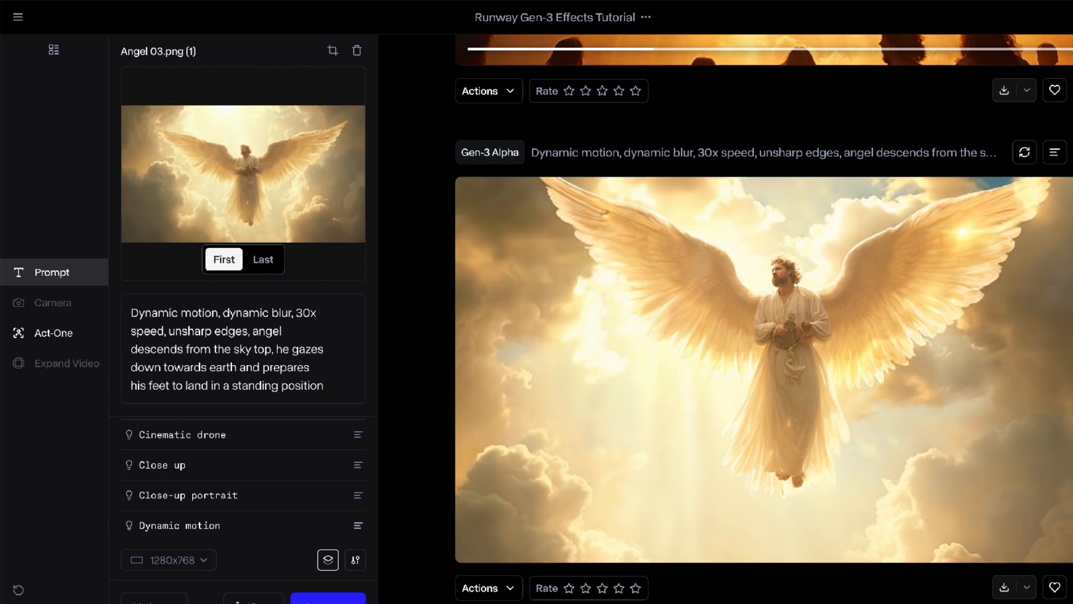
text(.)
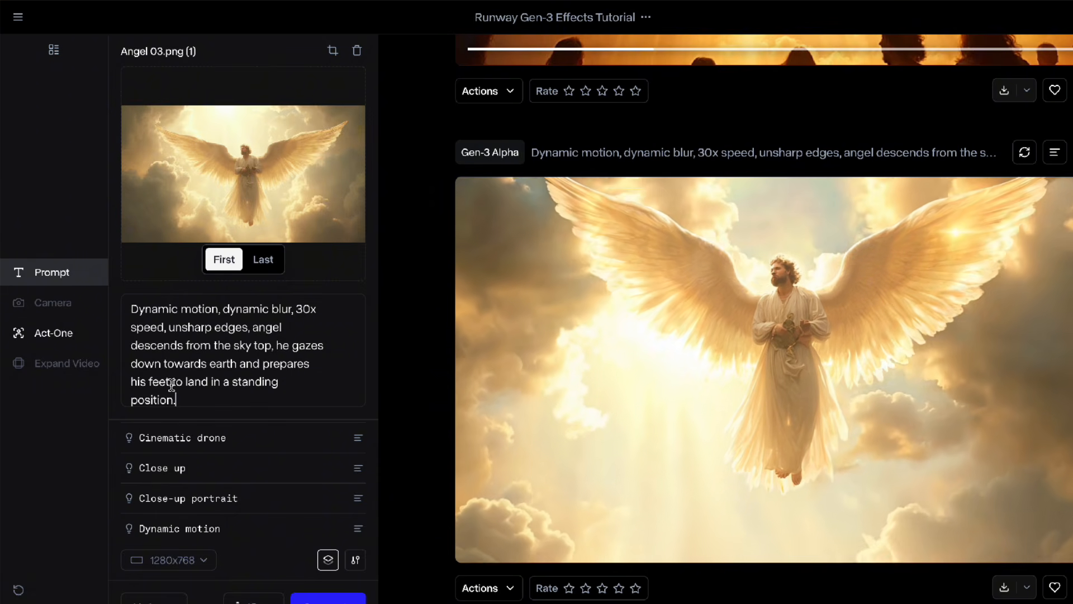
click(208, 381)
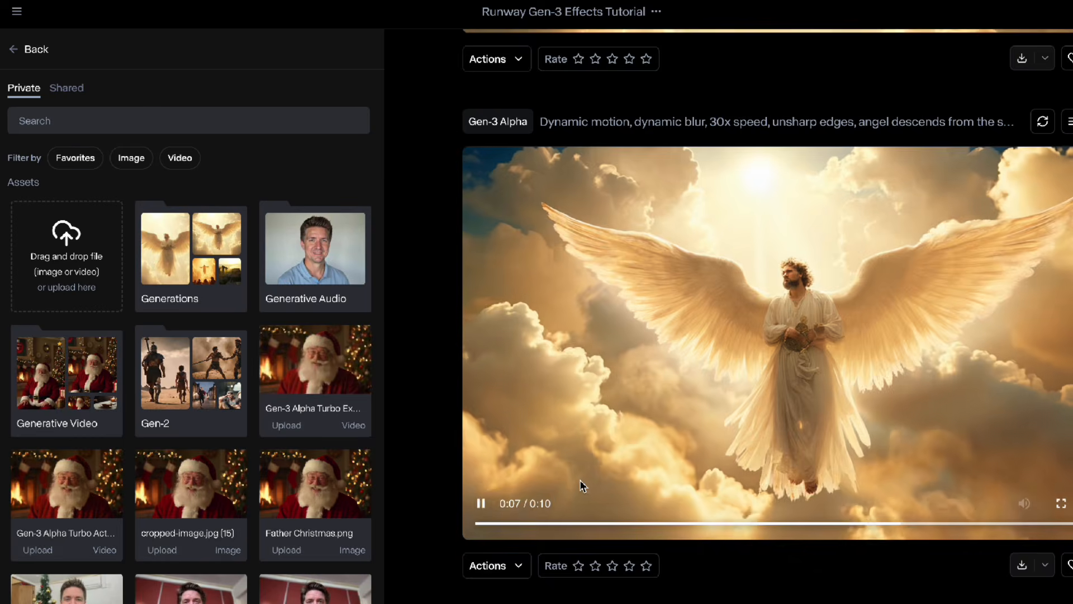
- Play the first angel video and compare it with the second generation
scroll(404, 495, up, 6)
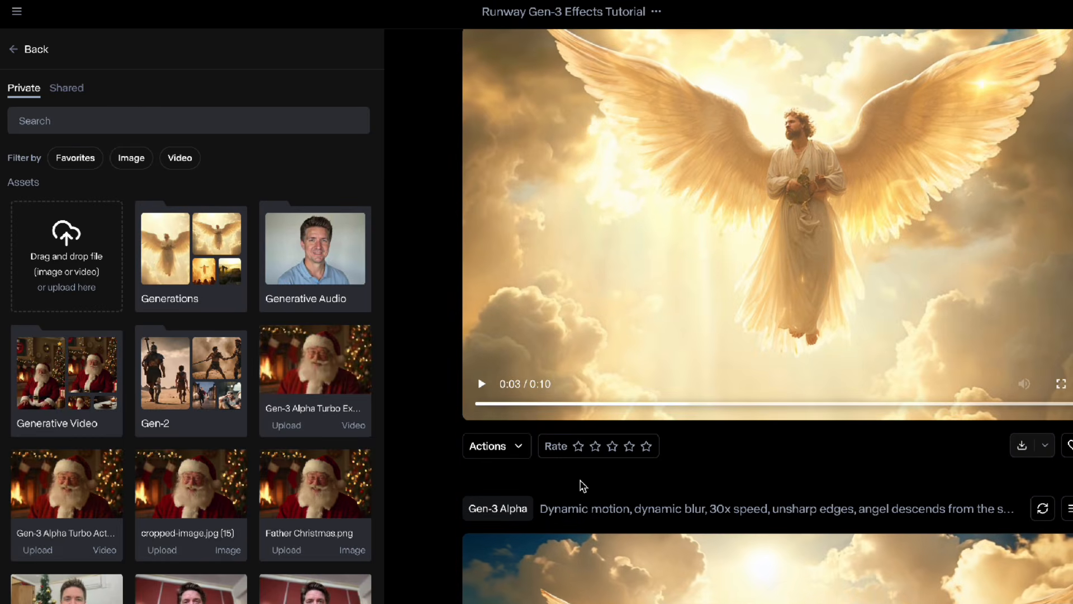
click(485, 385)
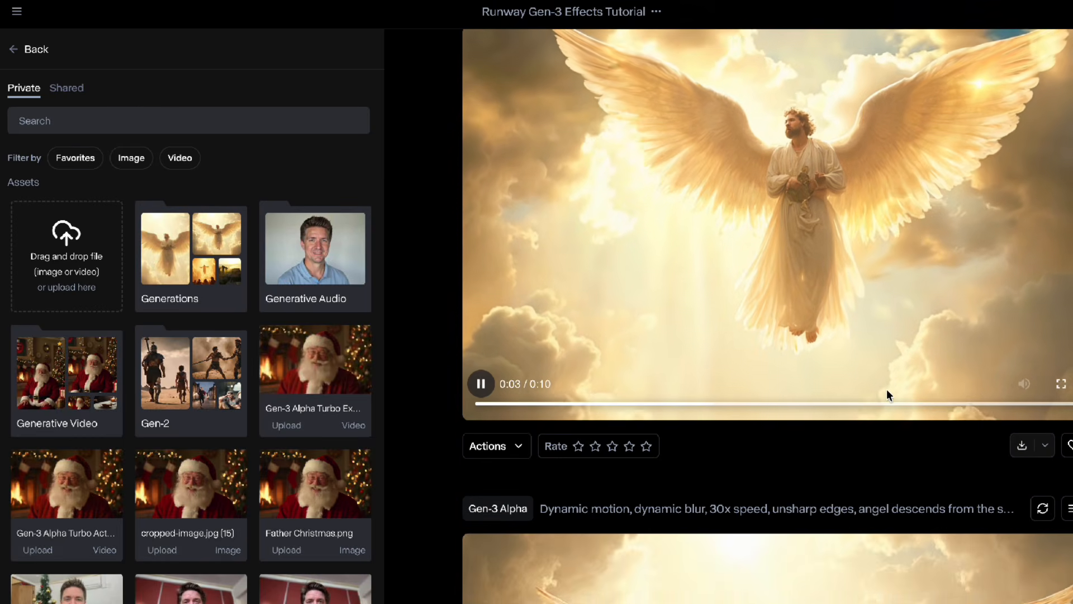
scroll(887, 394, down, 5)
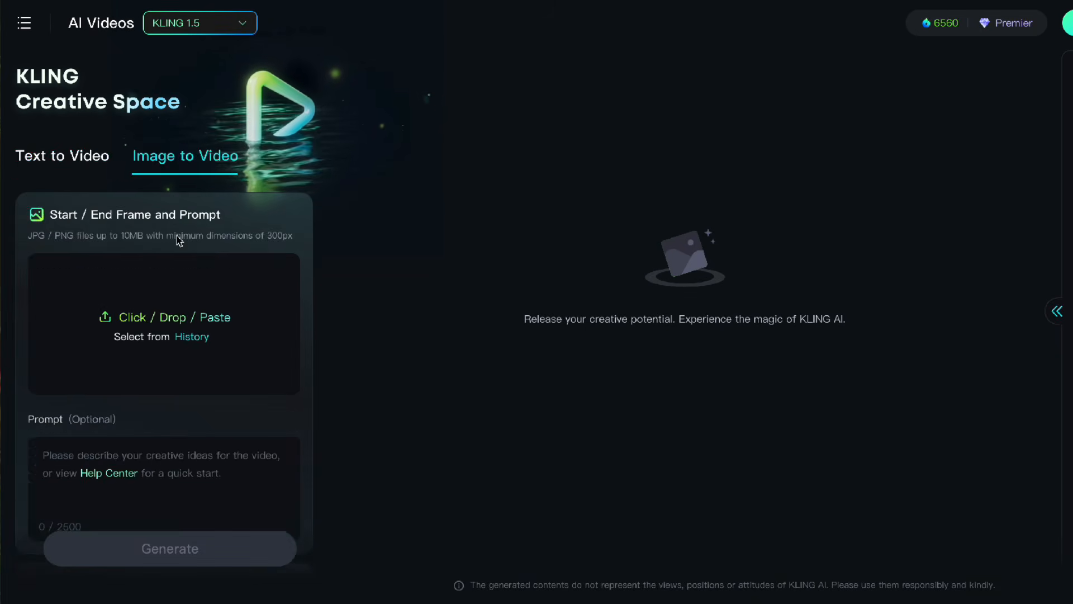
- Upload Angel 03.png from the 01 Jesus Assends folder as the start frame for the image-to-video generation
click(187, 329)
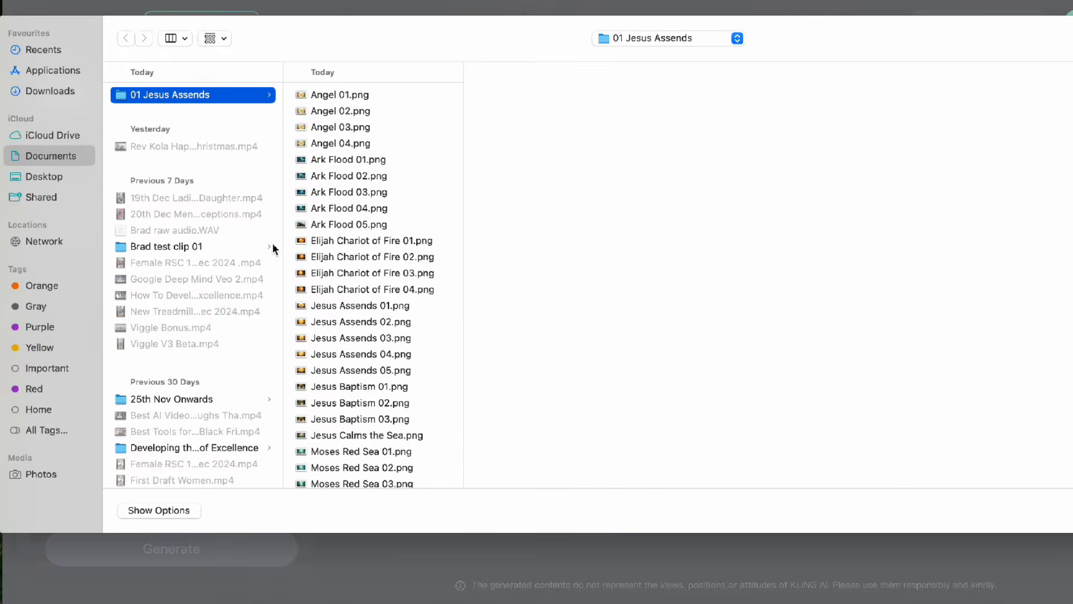
click(353, 113)
click(344, 127)
key(Return)
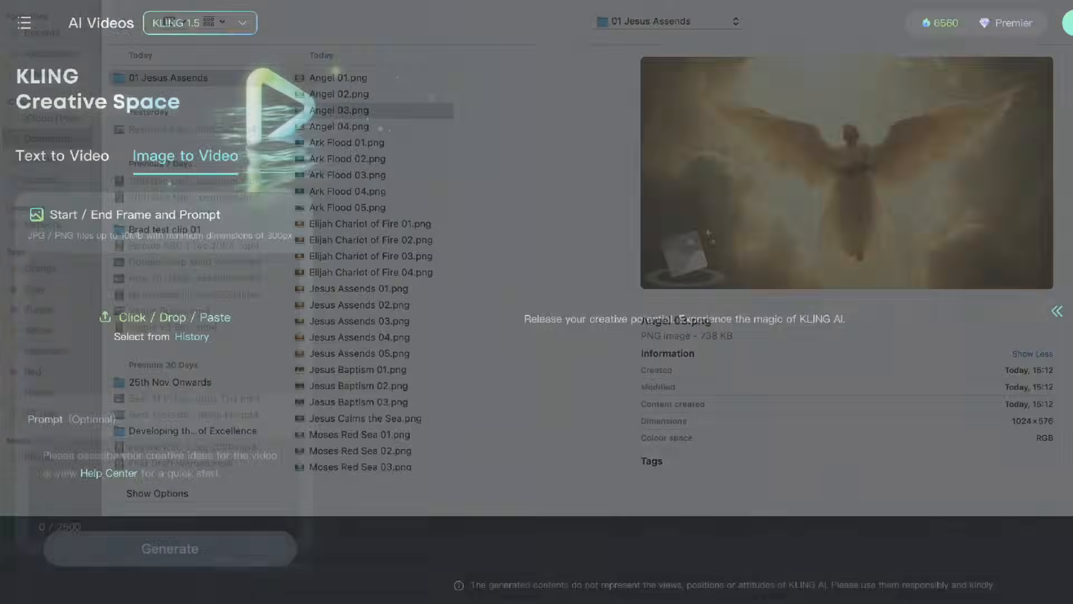
- Switch the video generation model to KLING 1.6
scroll(175, 434, down, 5)
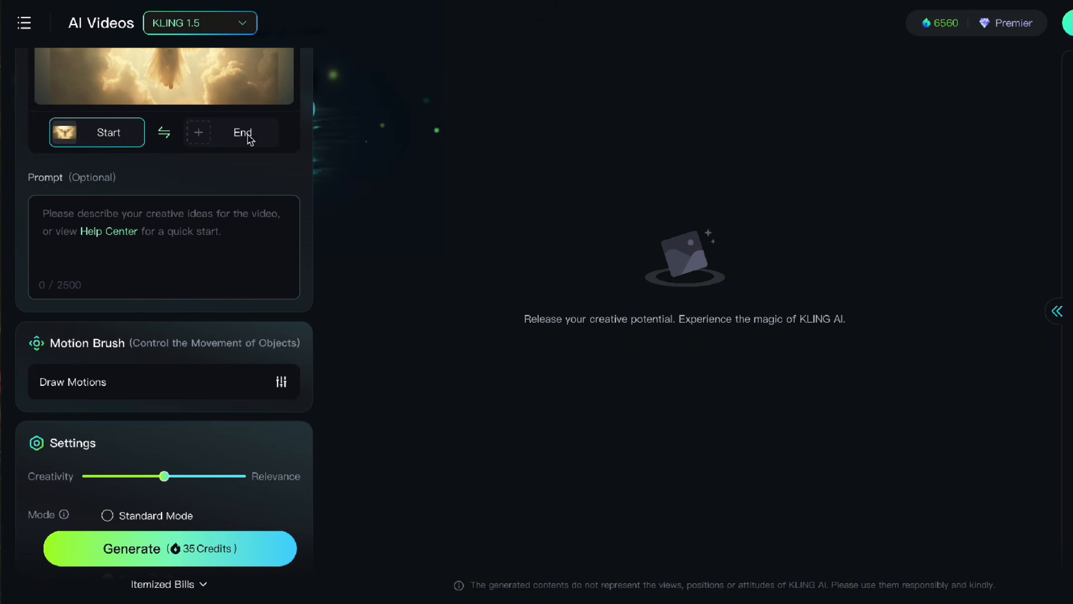
click(239, 24)
click(220, 88)
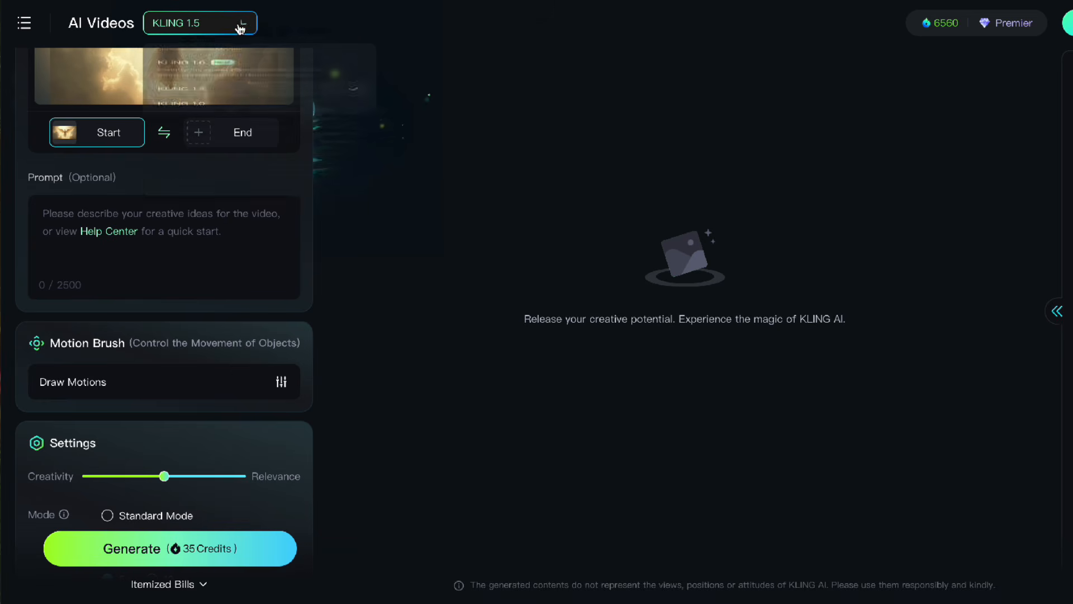
click(239, 25)
click(224, 102)
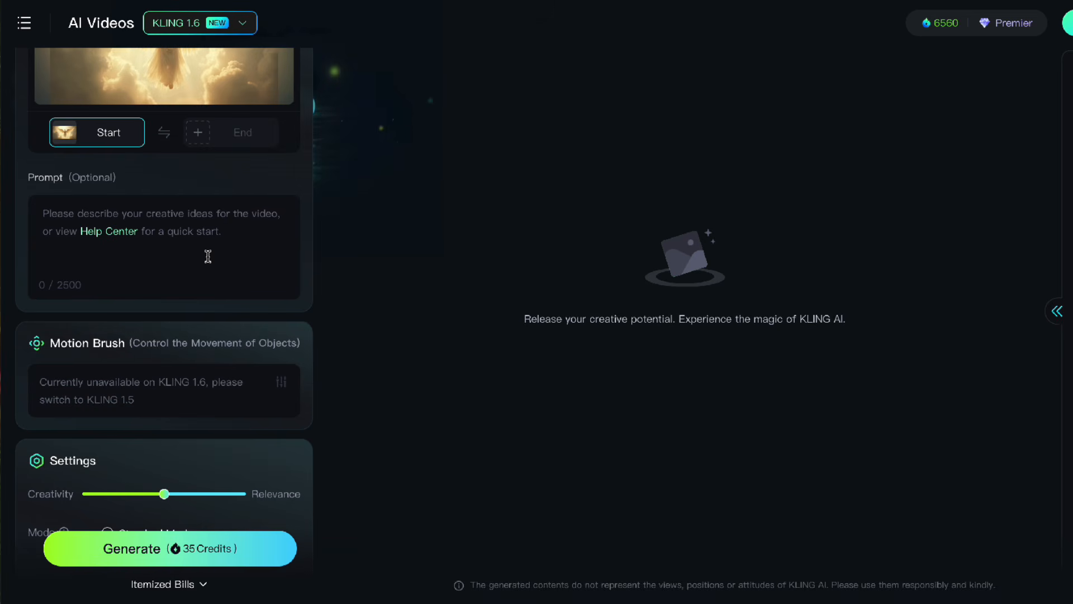
- Enter the Dynamic motion angel-descent prompt ending "adjusting his wings in a standing position," set the duration to 10s, and generate the video in Professional Mode
scroll(247, 244, up, 1)
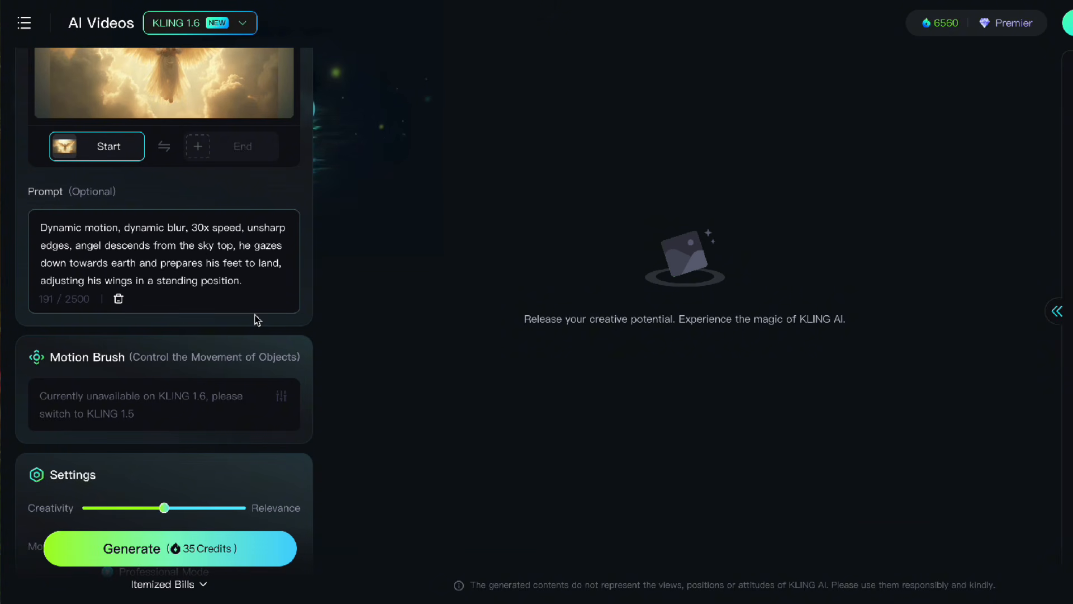
scroll(257, 319, down, 3)
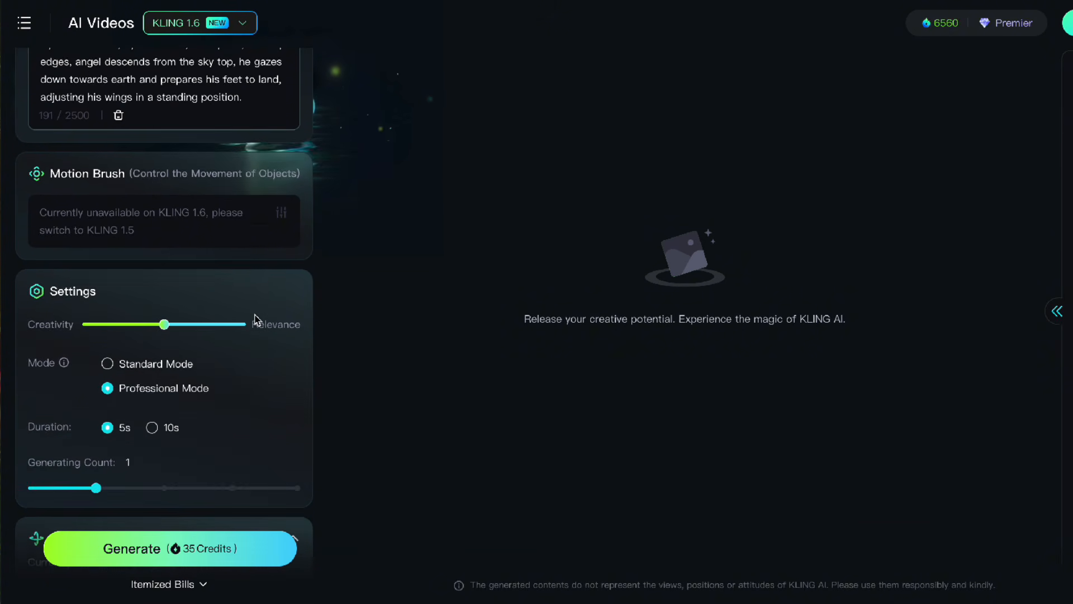
scroll(239, 364, down, 3)
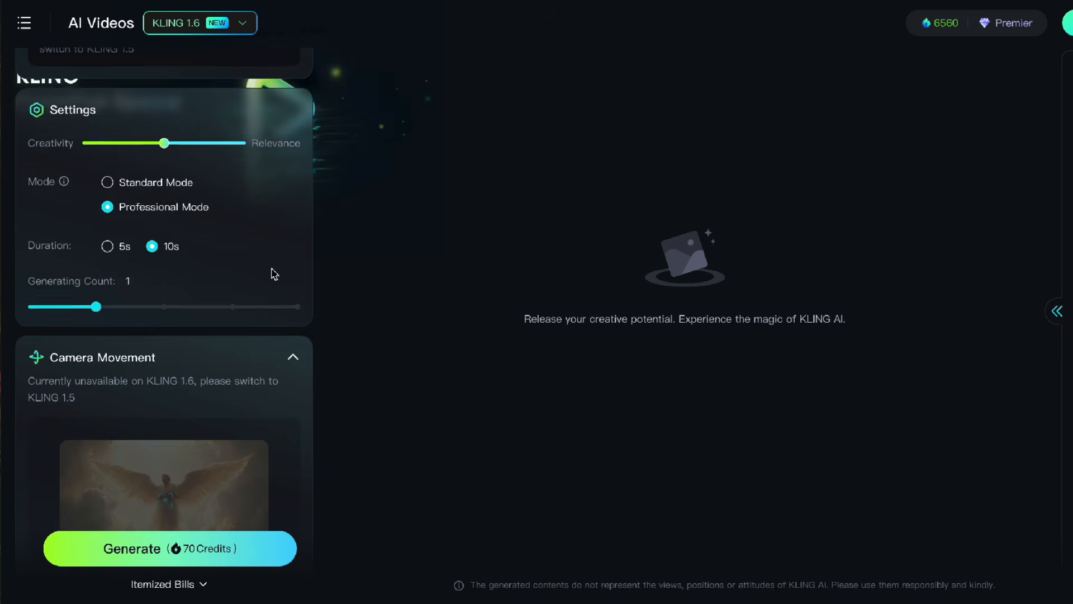
scroll(274, 274, down, 4)
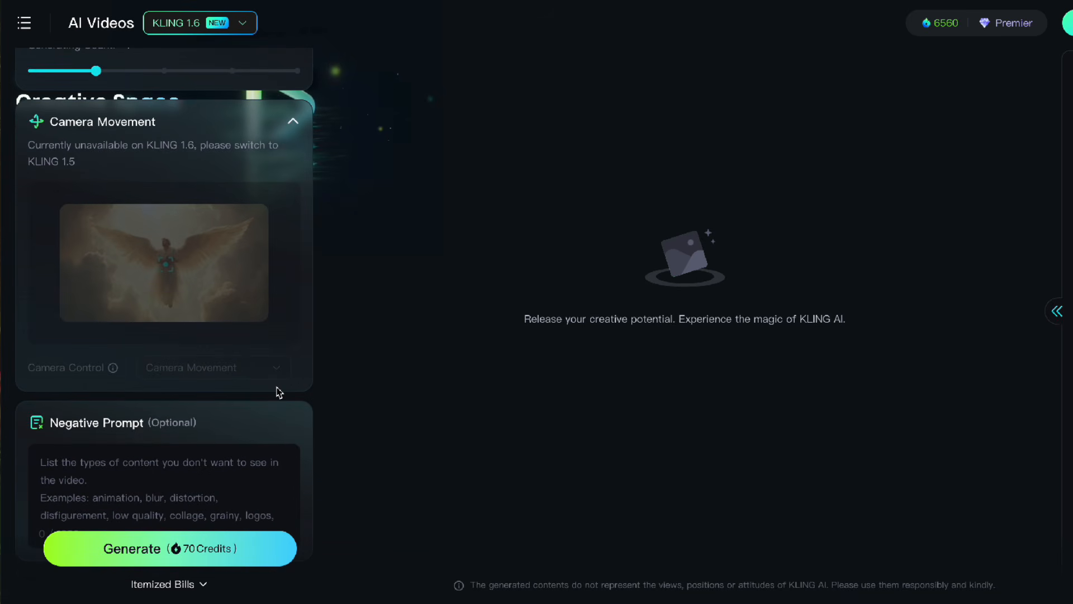
scroll(279, 392, down, 1)
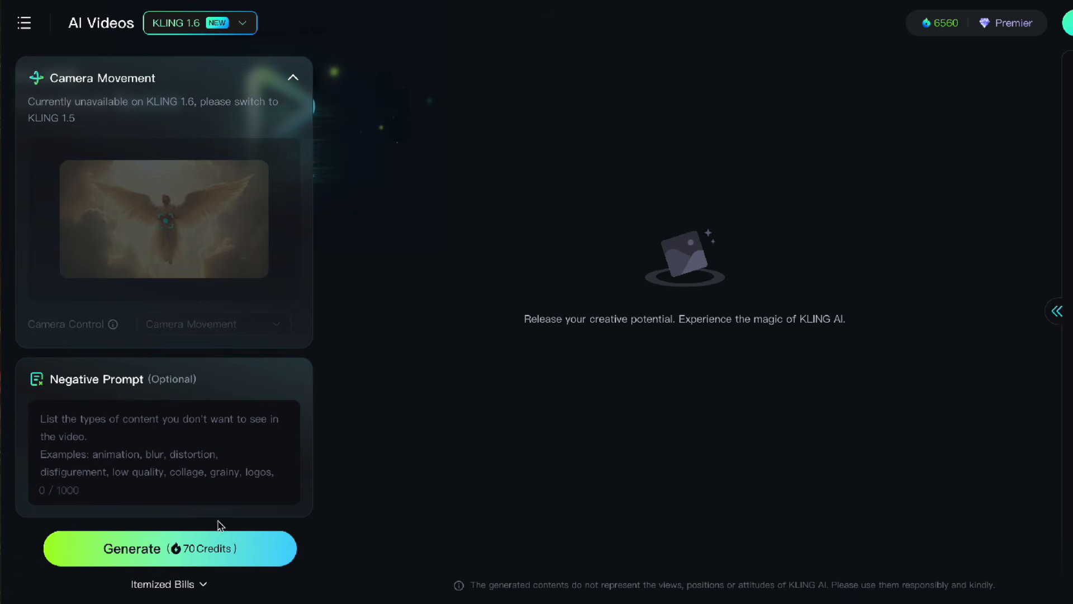
click(198, 547)
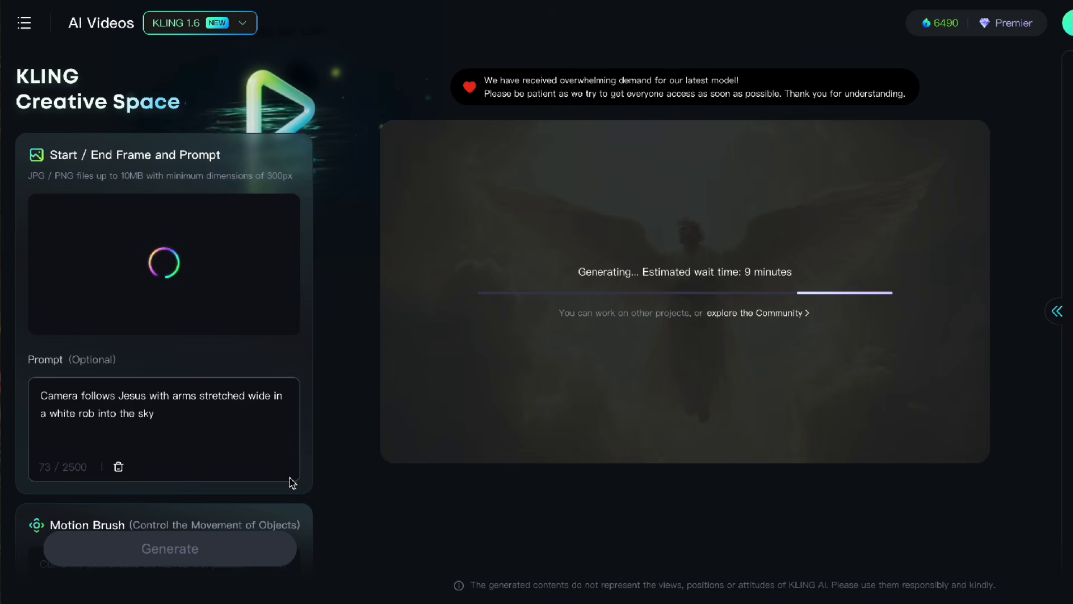
- Switch to Runway and review the generated Moses Red Sea and person-running-to-the-ark videos, including the actions available for the ark video
scroll(292, 482, down, 3)
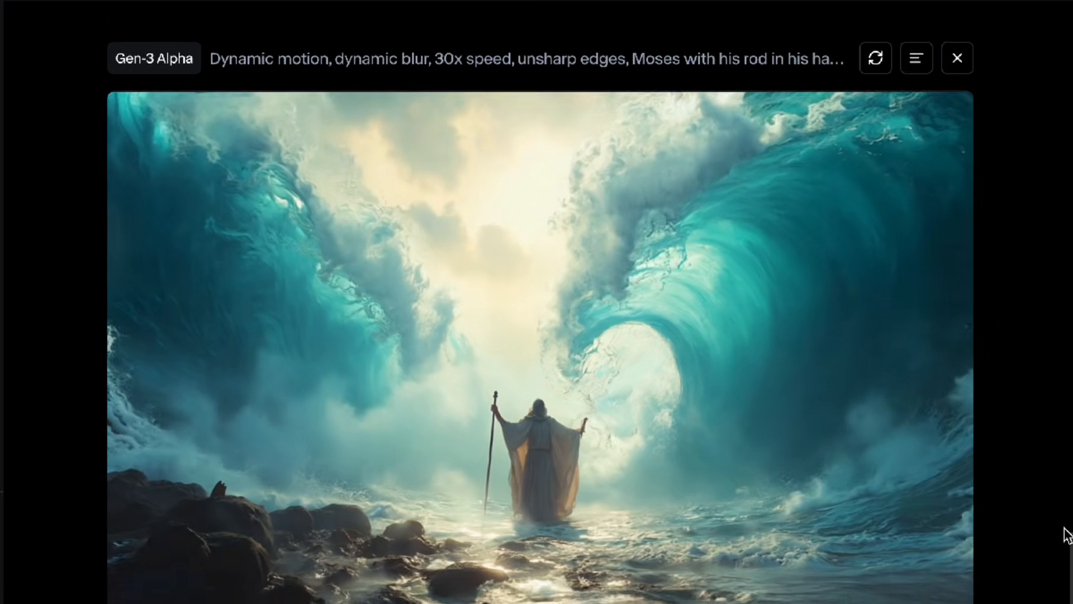
scroll(1066, 534, down, 1)
scroll(1067, 534, down, 1)
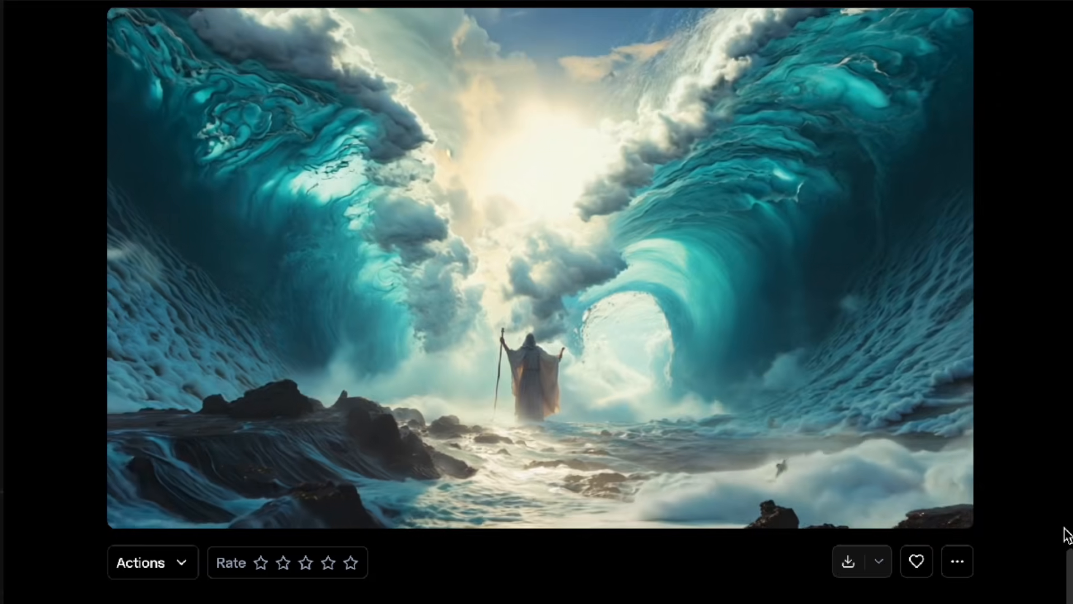
scroll(1068, 535, down, 8)
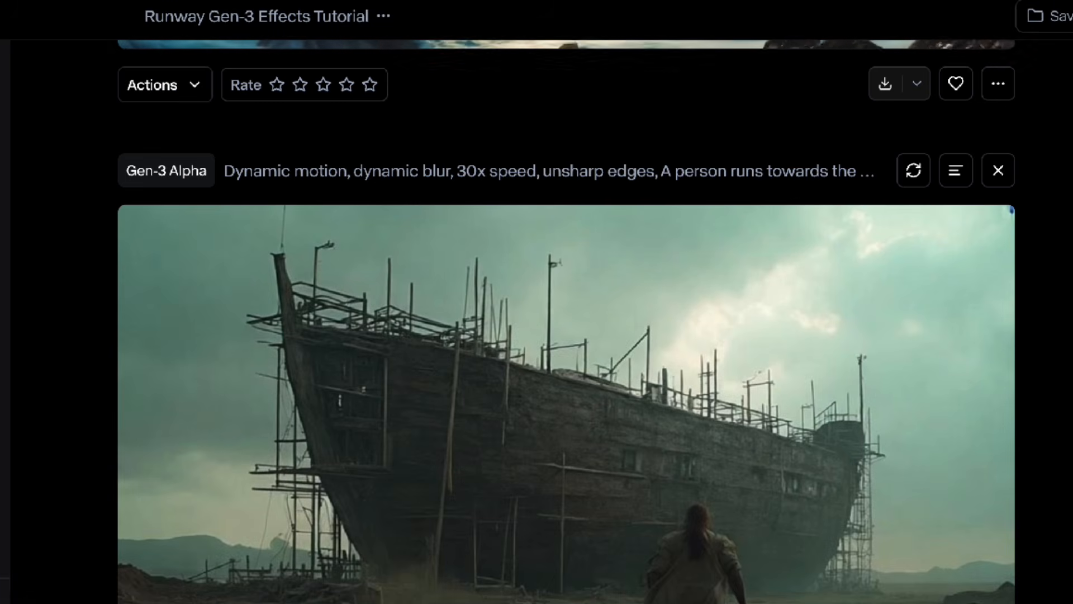
scroll(567, 321, down, 2)
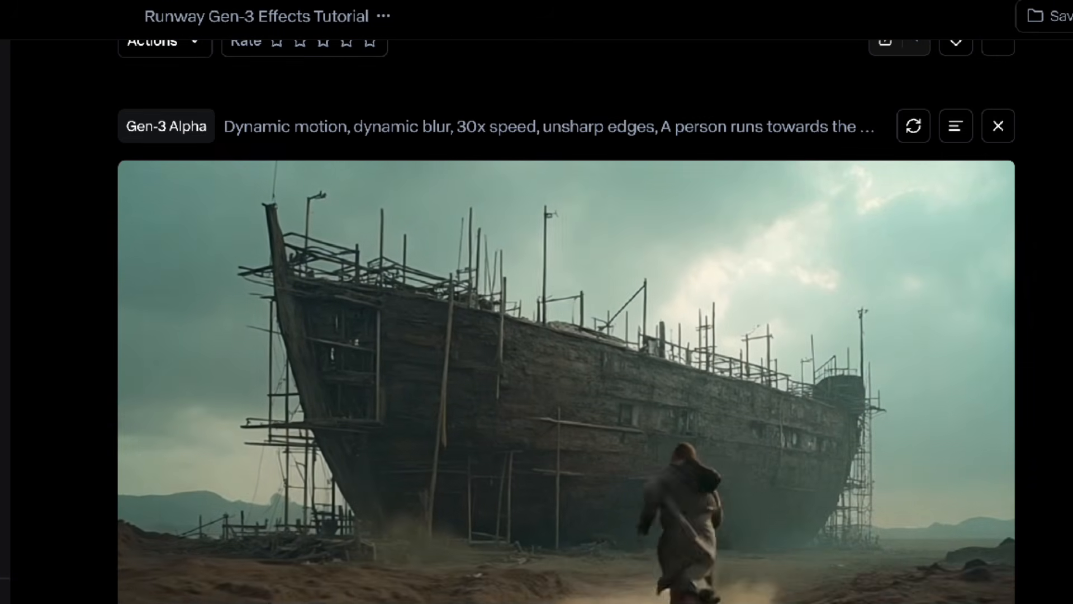
scroll(567, 321, down, 2)
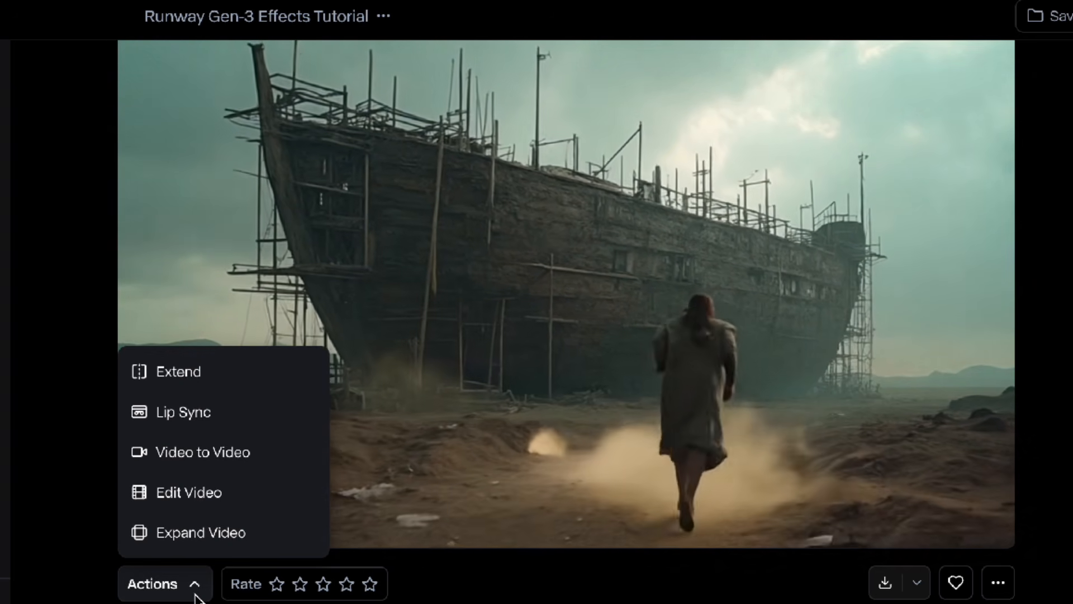
click(69, 426)
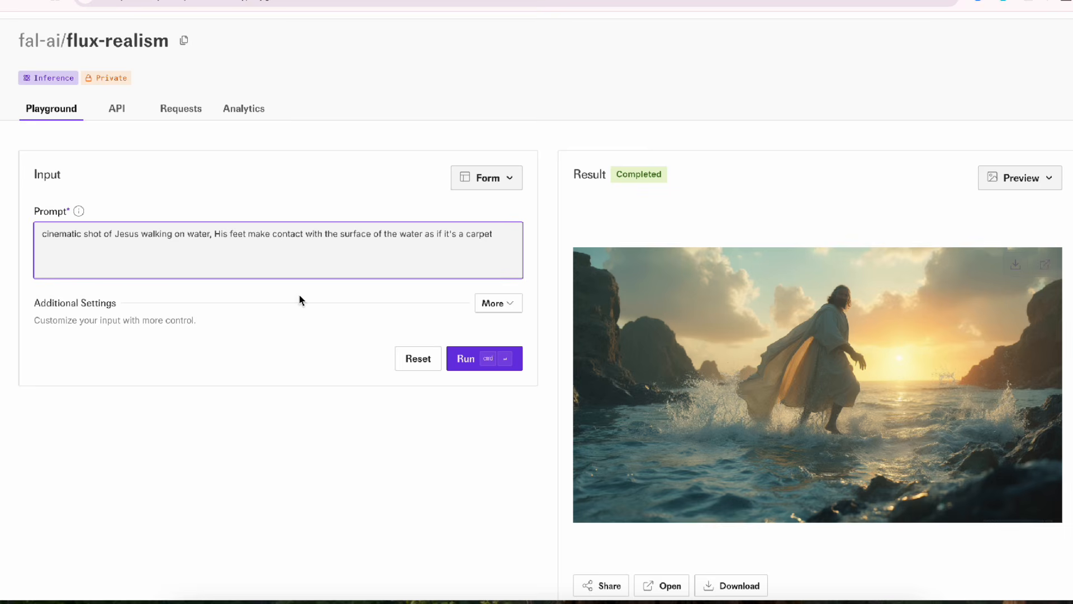
- Switch to fal-ai/flux-realism, regenerate the Jesus walking on water image, and save it under the name "Jeus walking on water"
click(457, 349)
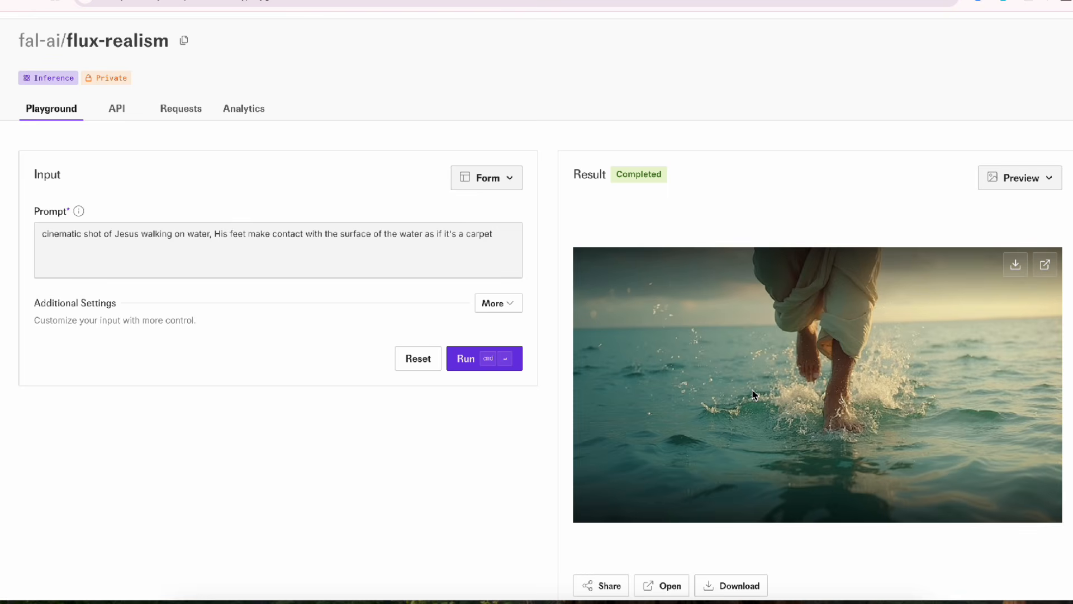
right_click(875, 422)
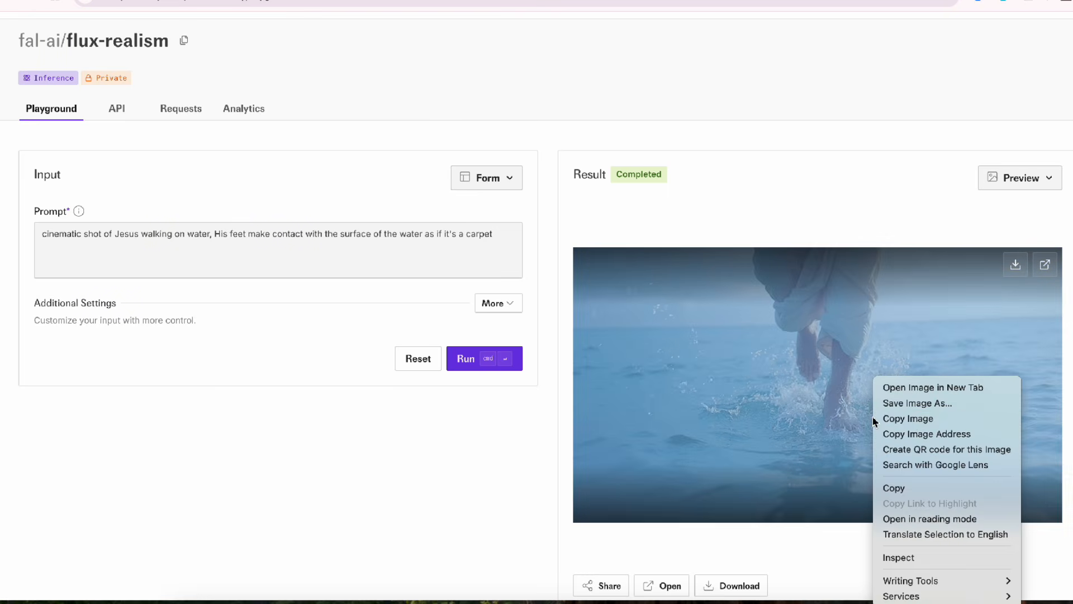
click(920, 404)
text(Jeus walking on water)
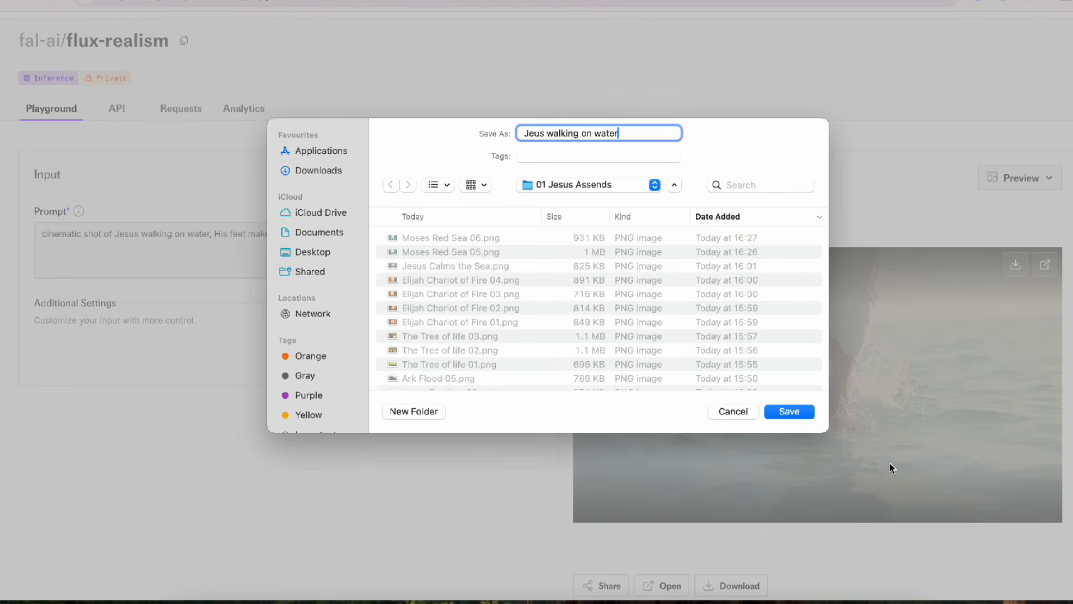